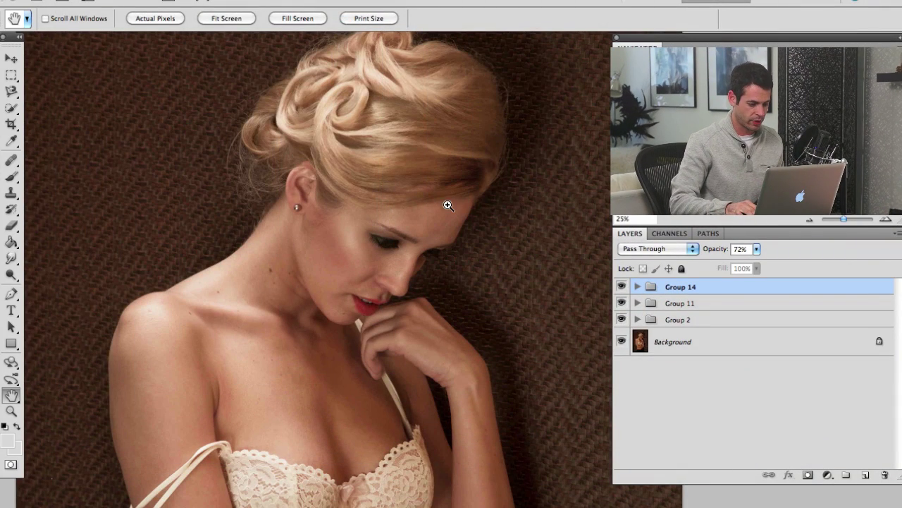
# Zoom in on the face and stamp all visible layers into a new top Layer 27
pyautogui.click(448, 205)
pyautogui.click(448, 204)
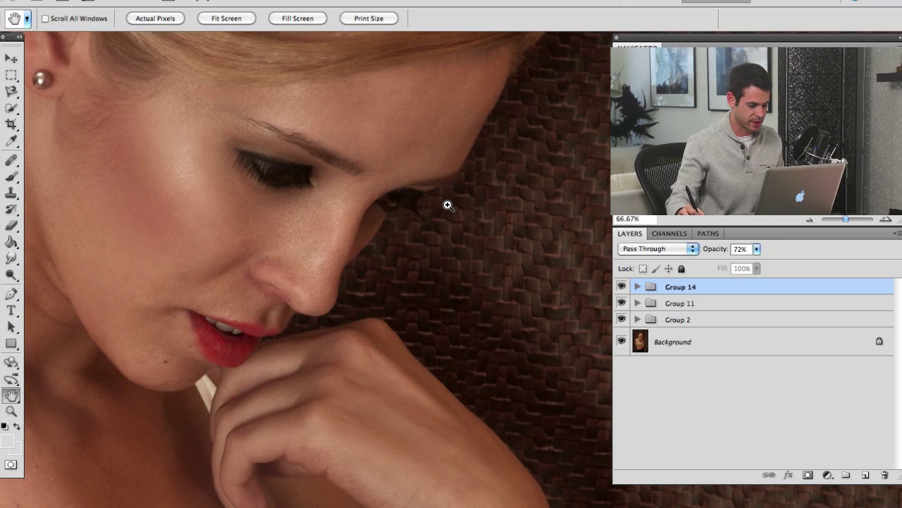
pyautogui.moveTo(251, 215); pyautogui.dragTo(304, 193)
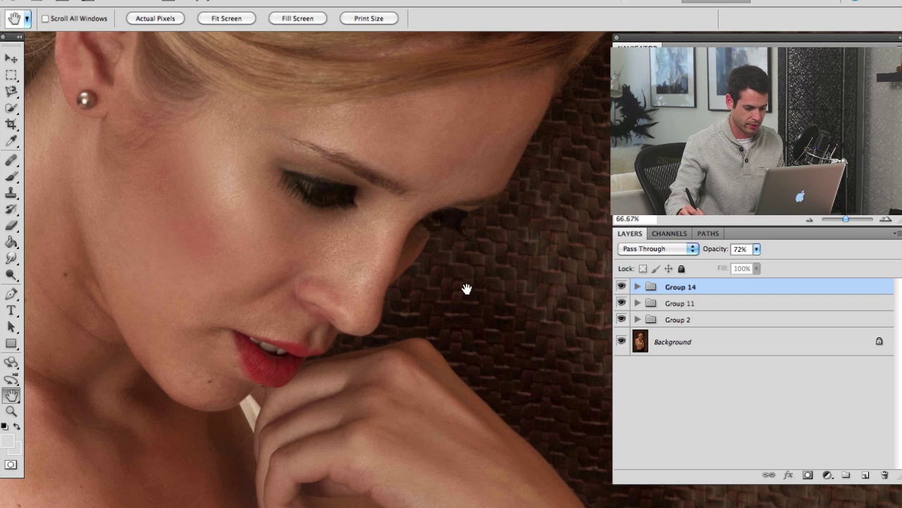
pyautogui.moveTo(467, 290); pyautogui.dragTo(480, 251)
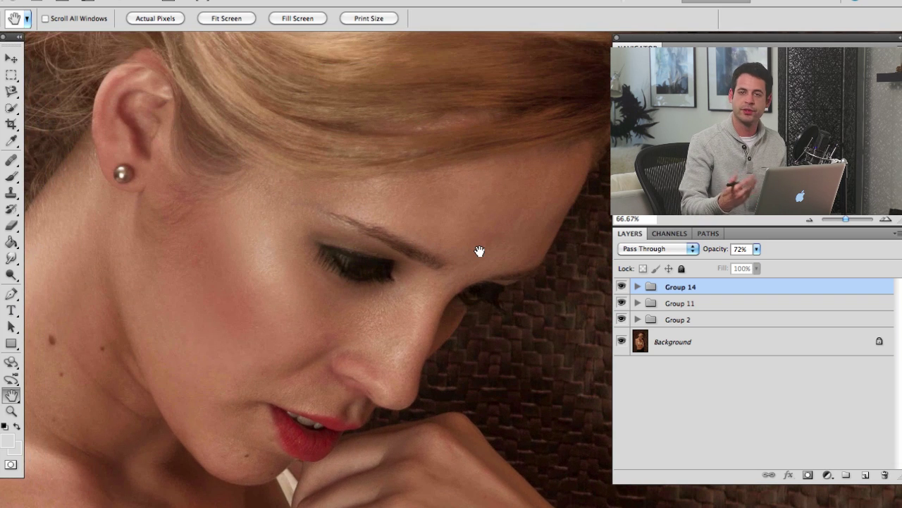
pyautogui.keyDown('alt'); pyautogui.click(480, 251); pyautogui.keyUp('alt')
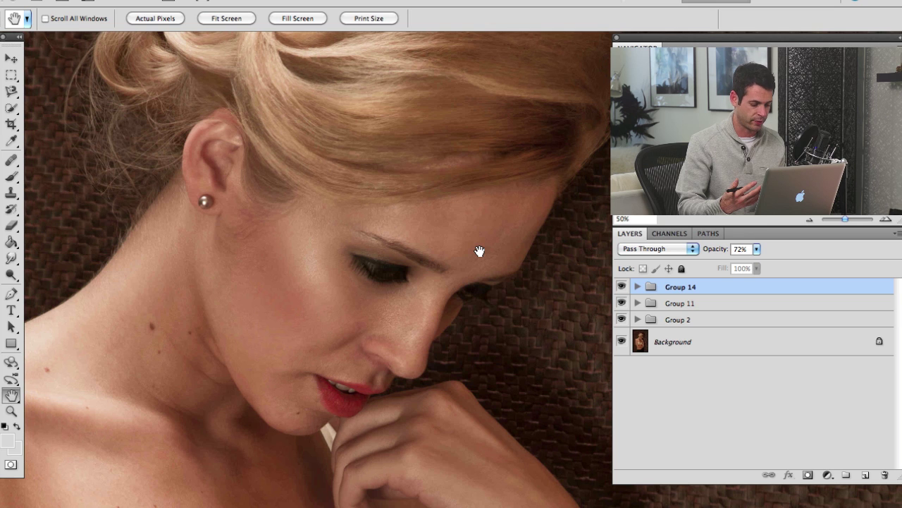
pyautogui.hotkey('ctrl', 'alt', 'shift', 'n')
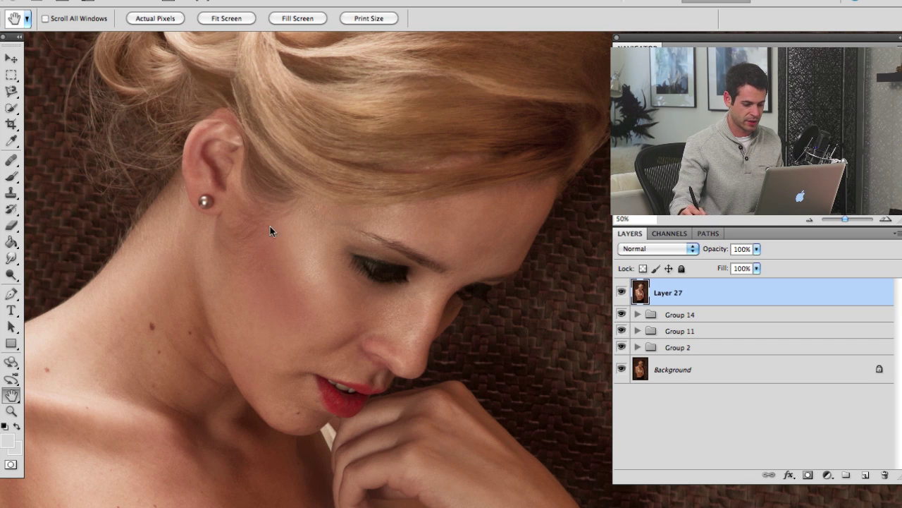
pyautogui.moveTo(270, 226); pyautogui.dragTo(346, 277)
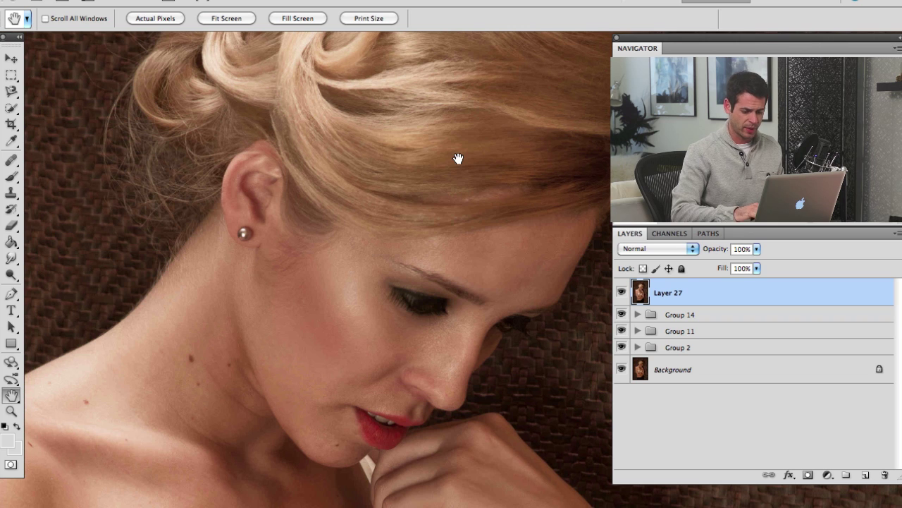
# Duplicate the merged layer twice, hide both copies, and reselect Layer 27
pyautogui.press('super+j')
pyautogui.press('super+j')
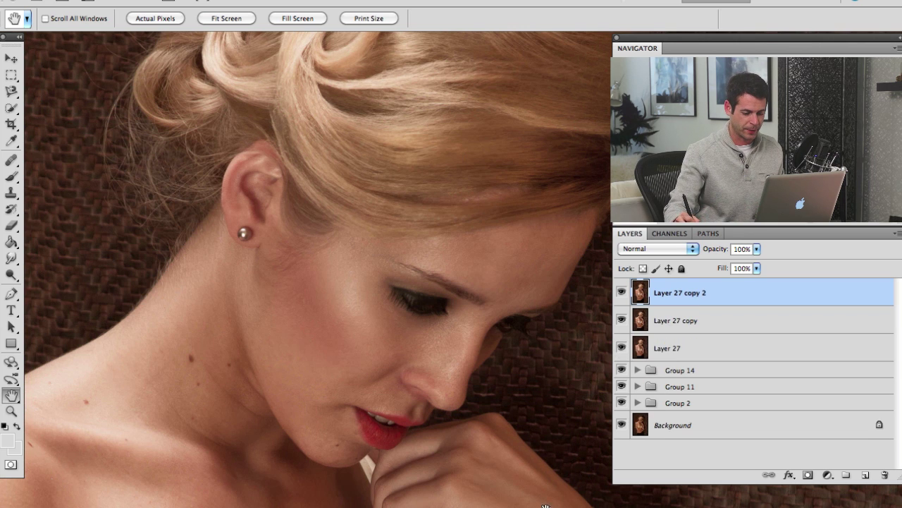
pyautogui.moveTo(622, 292); pyautogui.dragTo(622, 320)
pyautogui.click(666, 347)
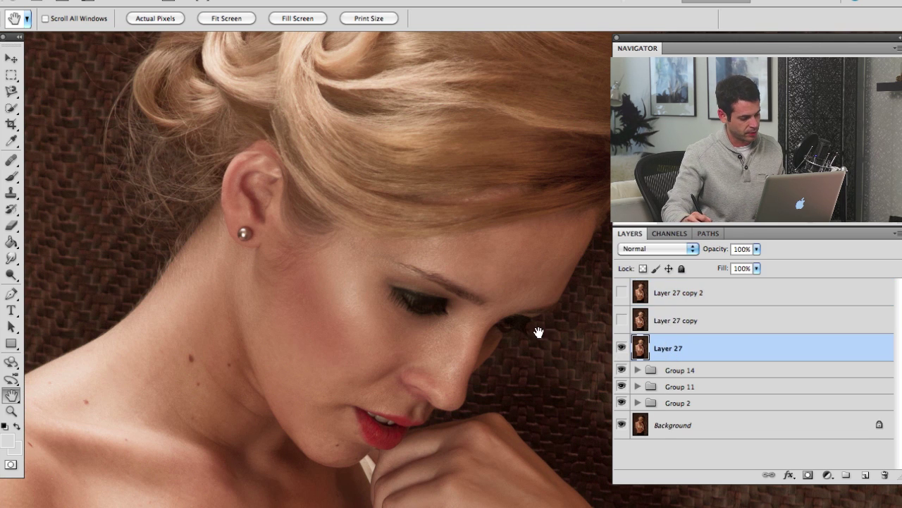
# Sharpen the eyebrow, lashes and darker hair strands on Layer 27 with a 101-pixel Sharpen Tool
pyautogui.click(12, 258)
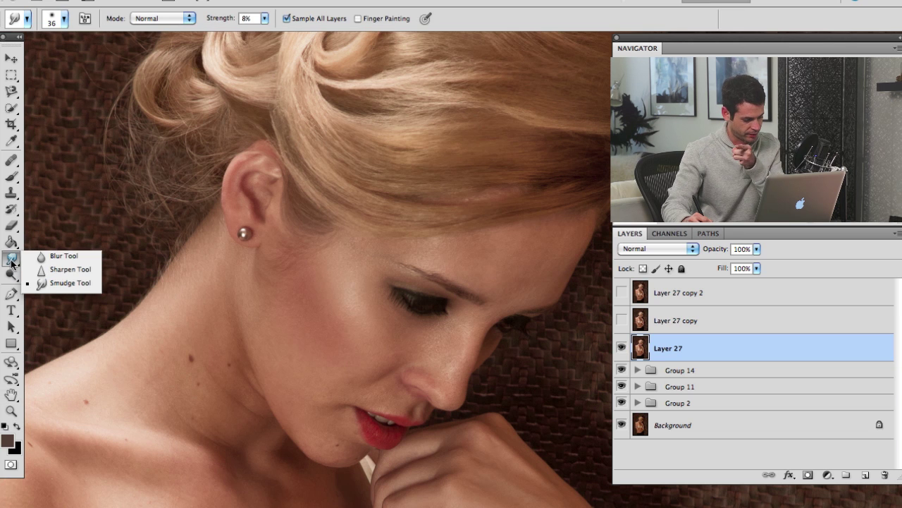
pyautogui.click(70, 269)
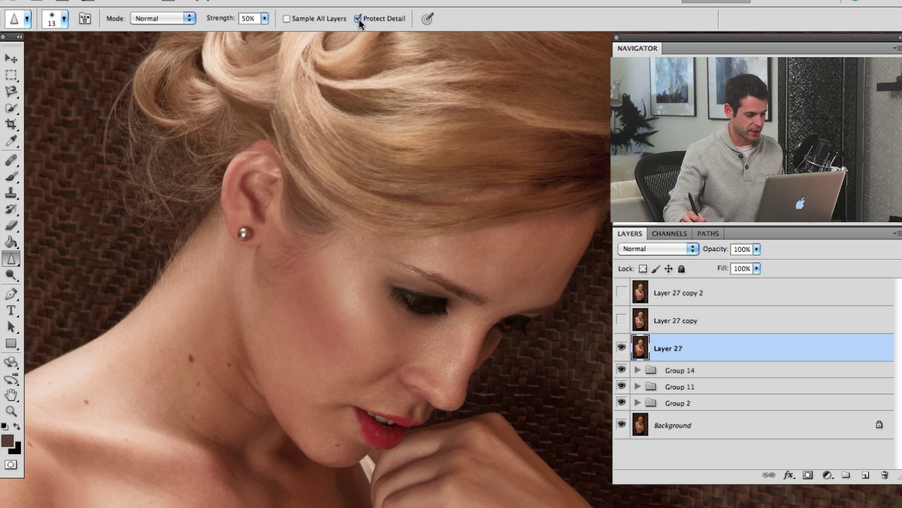
pyautogui.moveTo(362, 306); pyautogui.dragTo(419, 303)
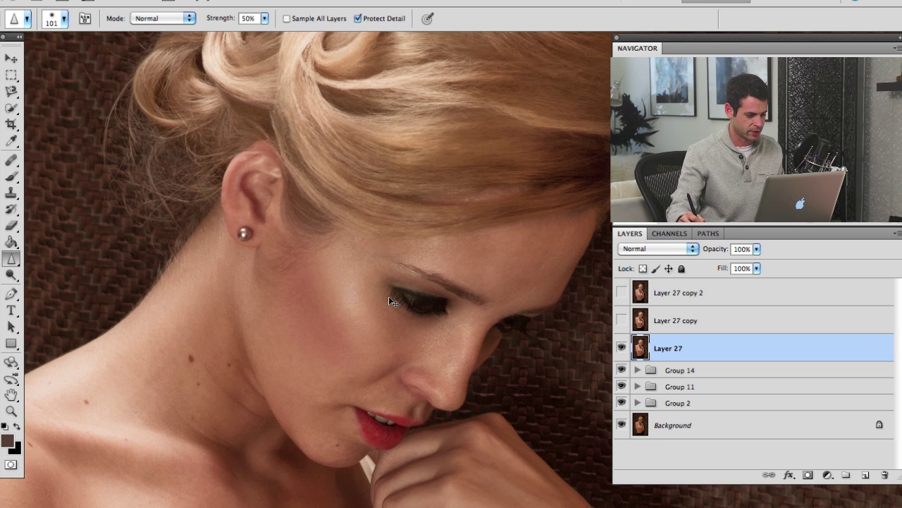
pyautogui.hotkey('ctrl', '+')
pyautogui.moveTo(383, 312)
pyautogui.mouseDown()
pyautogui.moveTo(297, 217)
pyautogui.moveTo(302, 225)
pyautogui.moveTo(331, 203)
pyautogui.moveTo(296, 223)
pyautogui.moveTo(319, 236)
pyautogui.moveTo(363, 216)
pyautogui.moveTo(356, 213)
pyautogui.moveTo(339, 241)
pyautogui.moveTo(307, 188)
pyautogui.mouseUp()
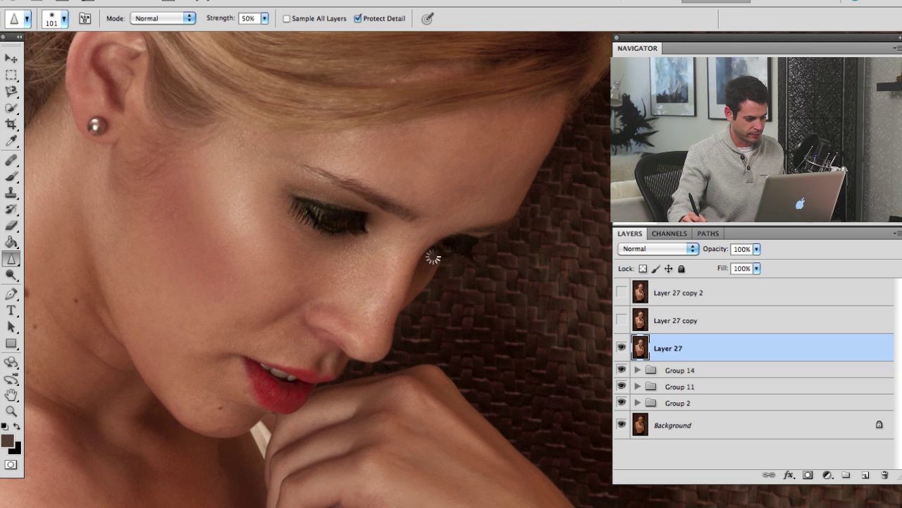
pyautogui.moveTo(400, 249)
pyautogui.mouseDown()
pyautogui.moveTo(331, 176)
pyautogui.moveTo(344, 169)
pyautogui.mouseUp()
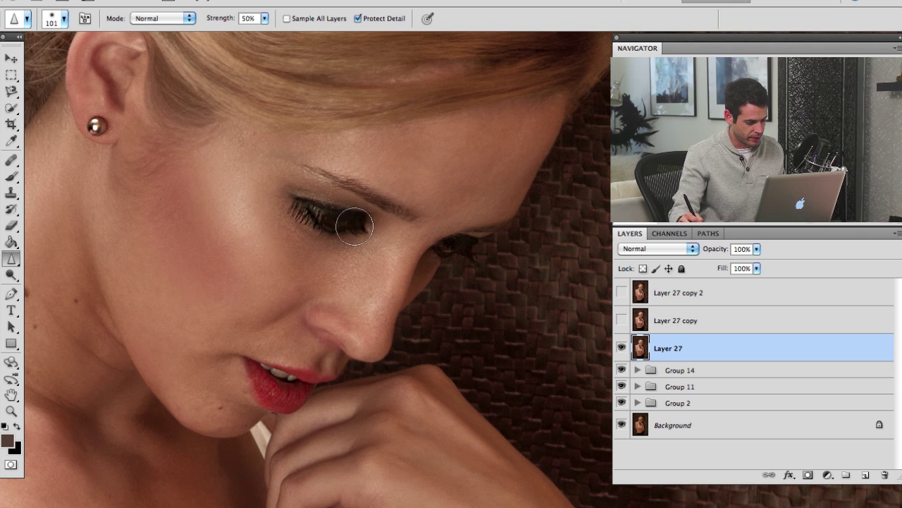
pyautogui.scroll(5, 367, 253)
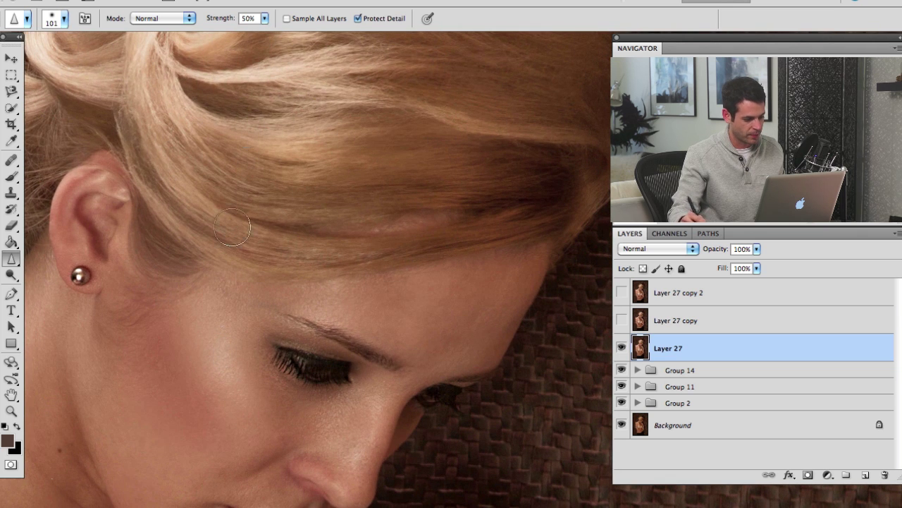
pyautogui.moveTo(534, 191); pyautogui.dragTo(524, 199)
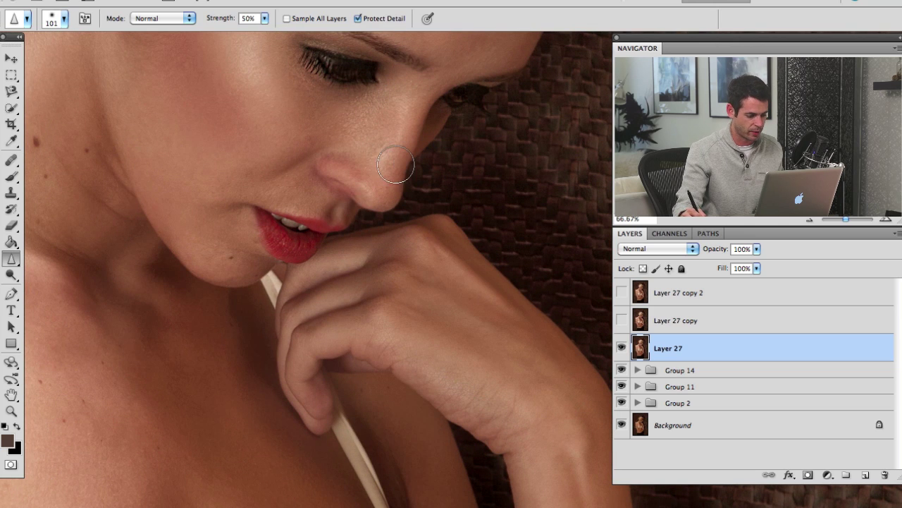
# Toggle Layer 27 repeatedly to compare the eye and ear with and without sharpening
pyautogui.moveTo(365, 223); pyautogui.dragTo(371, 427)
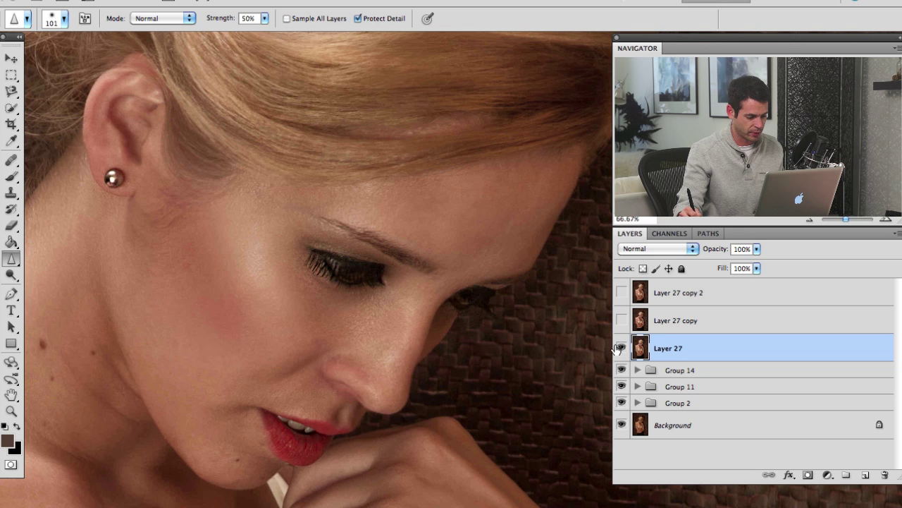
pyautogui.click(620, 348)
pyautogui.click(620, 349)
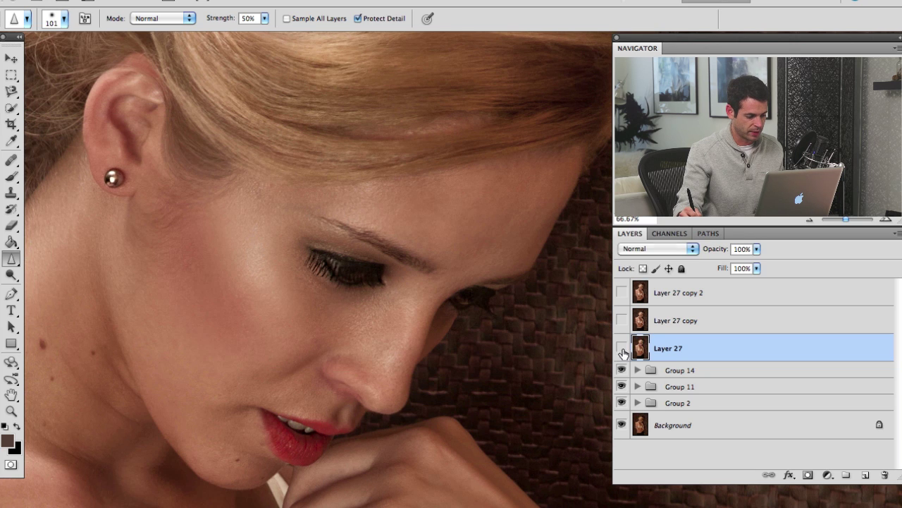
pyautogui.click(621, 350)
pyautogui.click(621, 349)
pyautogui.click(620, 349)
pyautogui.click(619, 349)
pyautogui.click(619, 351)
pyautogui.click(620, 350)
pyautogui.click(620, 350)
pyautogui.click(620, 350)
pyautogui.click(620, 349)
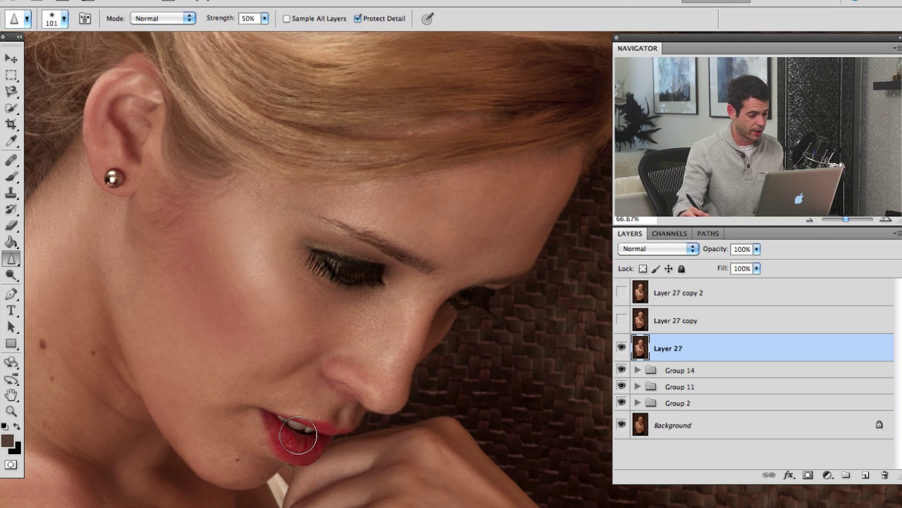
# Compare the lips with and without sharpening by toggling Layer 27
pyautogui.moveTo(549, 497); pyautogui.dragTo(510, 314)
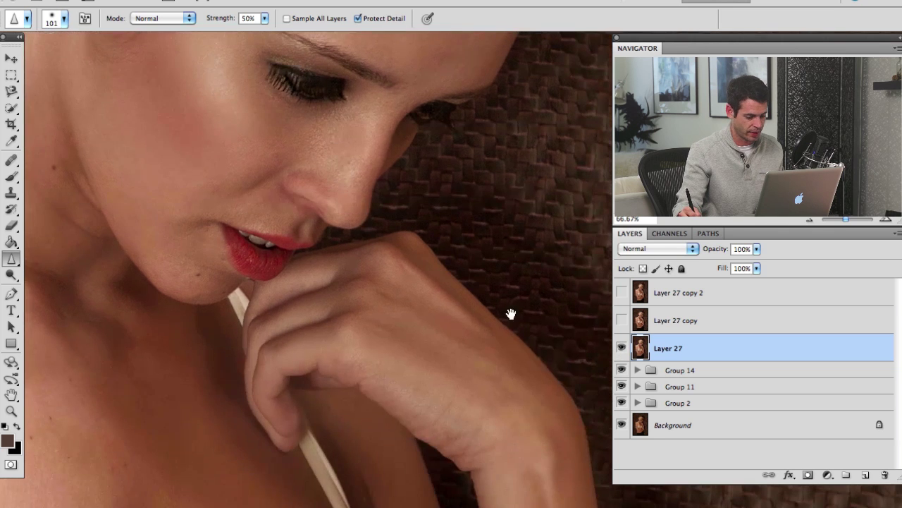
pyautogui.click(621, 349)
pyautogui.click(621, 349)
pyautogui.click(621, 349)
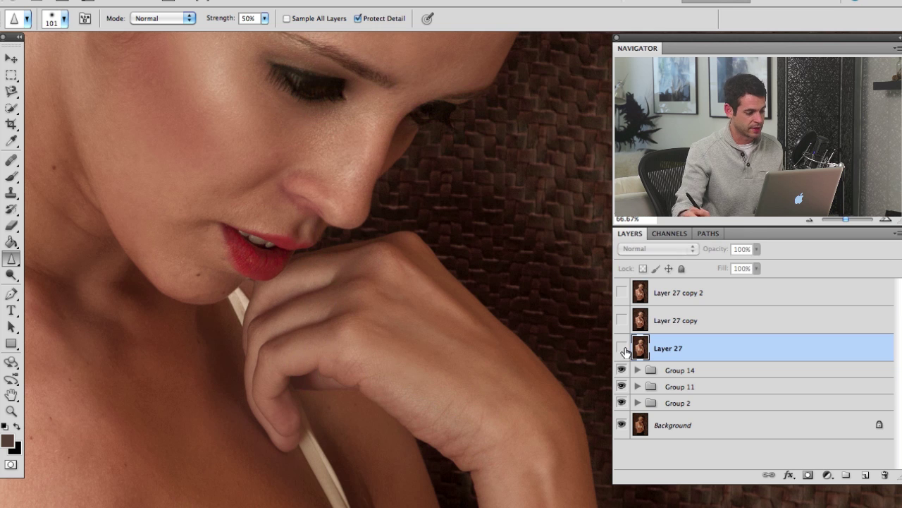
pyautogui.click(620, 349)
# Show Layer 27 copy, hide the sharpened Layer 27, and select the copy
pyautogui.moveTo(334, 140); pyautogui.dragTo(443, 274)
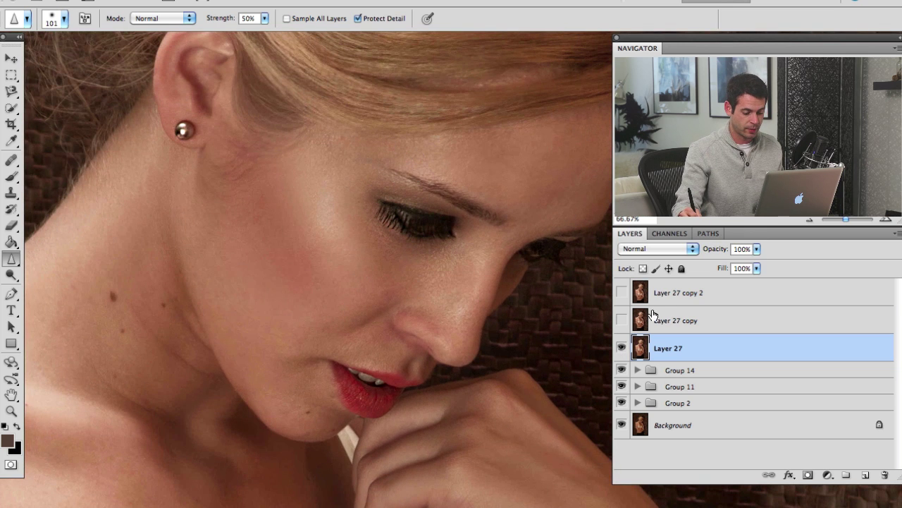
pyautogui.click(621, 320)
pyautogui.click(621, 347)
pyautogui.click(659, 320)
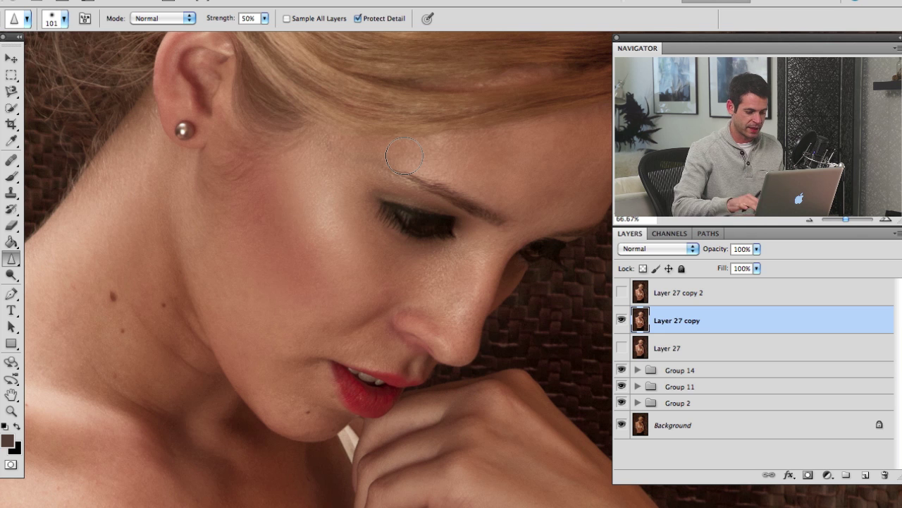
# Try Soft Light, then set Layer 27 copy's blend mode to Overlay and bring up the Filter menu
pyautogui.press('super+minus')
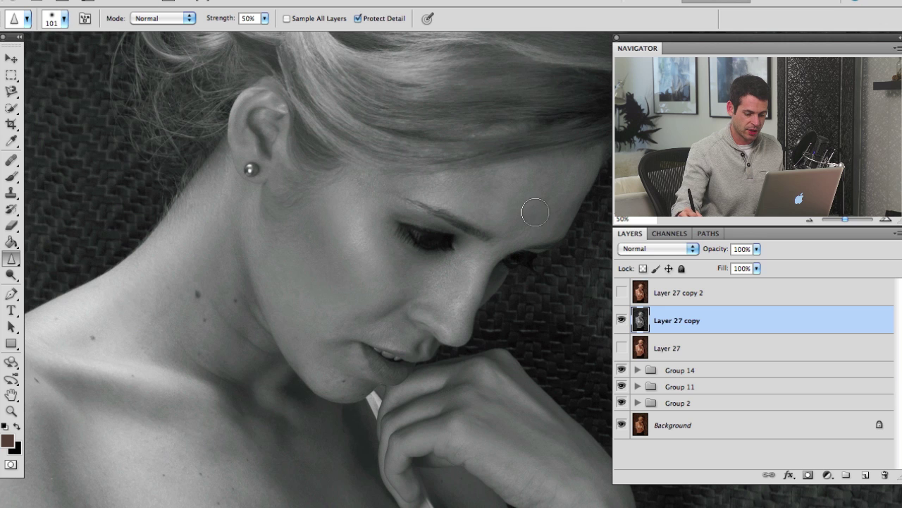
pyautogui.click(677, 254)
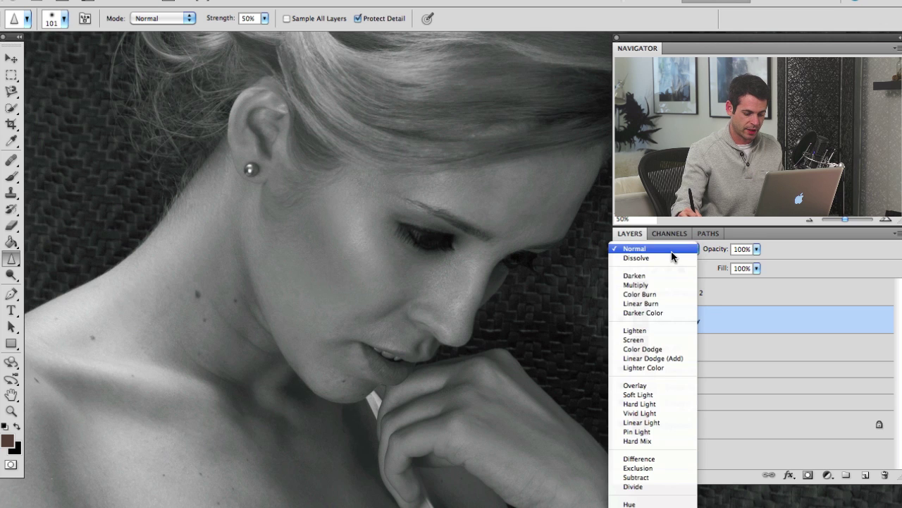
pyautogui.click(657, 394)
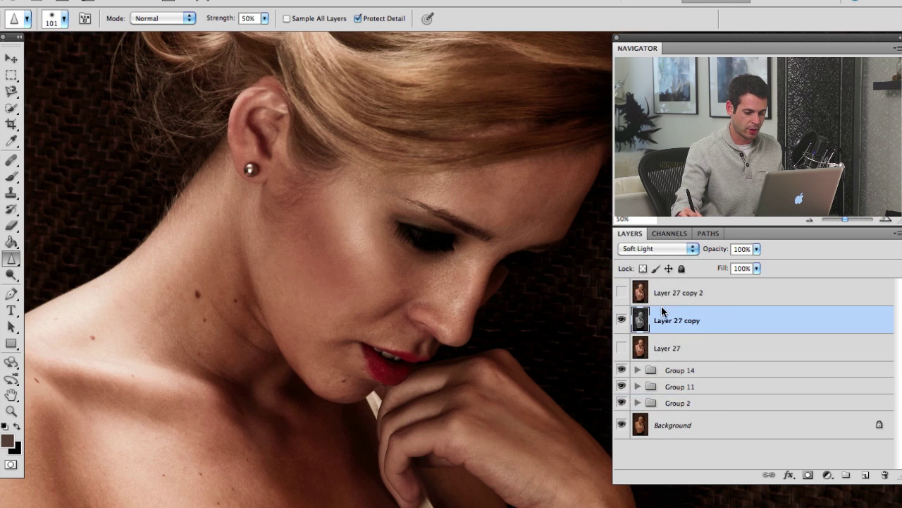
pyautogui.click(656, 248)
pyautogui.click(654, 242)
pyautogui.hscroll(3, 493, 282)
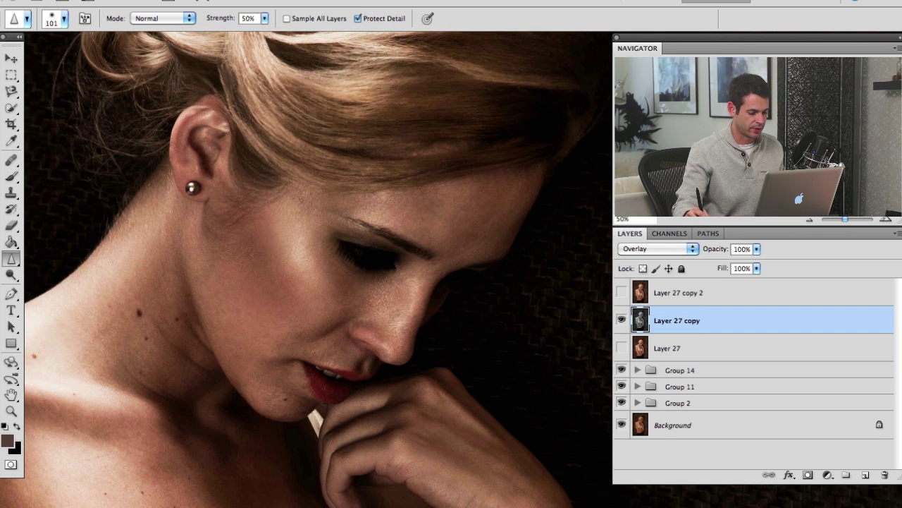
pyautogui.click(303, 1)
# Open High Pass on Layer 27 copy and test radii from 0.1 to 37.7 pixels
pyautogui.moveTo(345, 277)
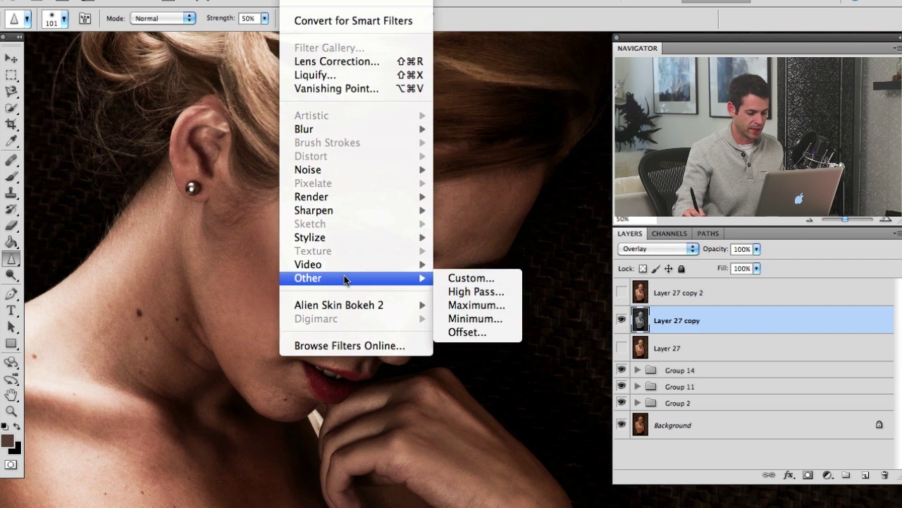
pyautogui.click(466, 291)
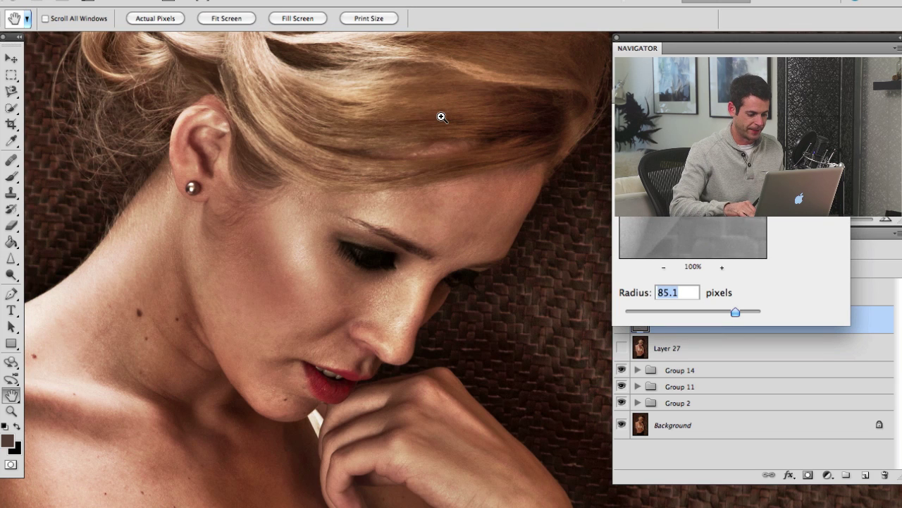
pyautogui.keyDown('super'); pyautogui.click(441, 117); pyautogui.keyUp('super')
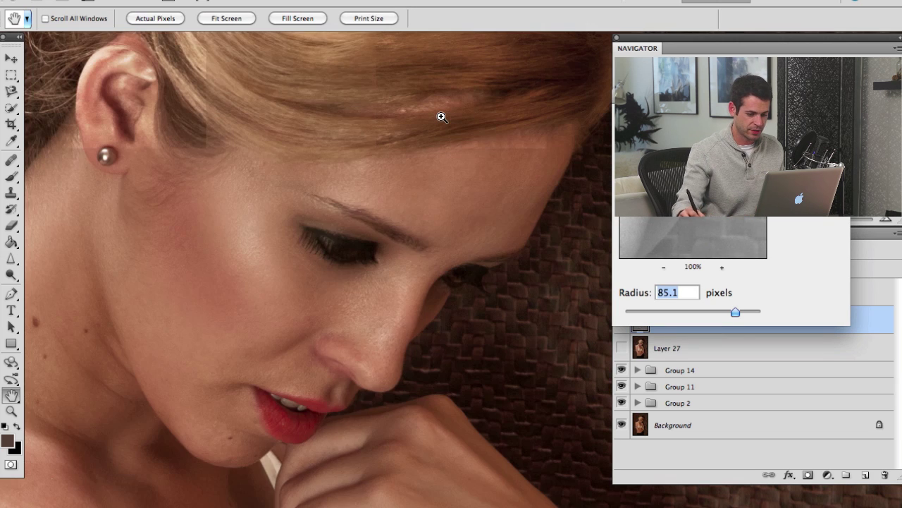
pyautogui.moveTo(691, 94); pyautogui.dragTo(533, 248)
pyautogui.moveTo(495, 469); pyautogui.dragTo(467, 471)
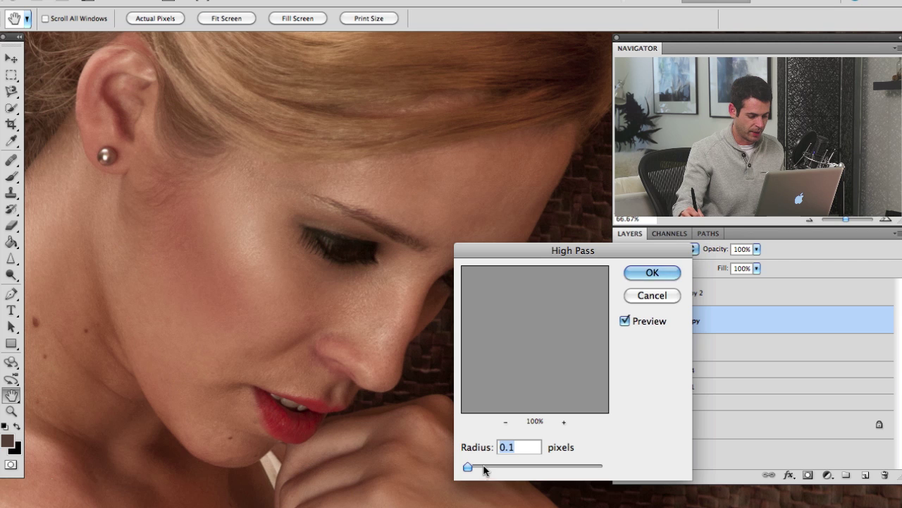
pyautogui.moveTo(509, 465); pyautogui.dragTo(522, 465)
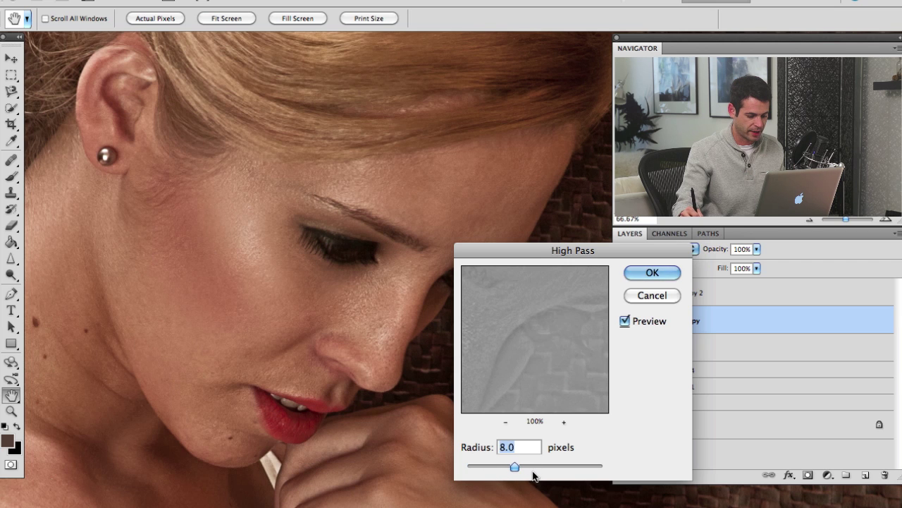
pyautogui.click(543, 466)
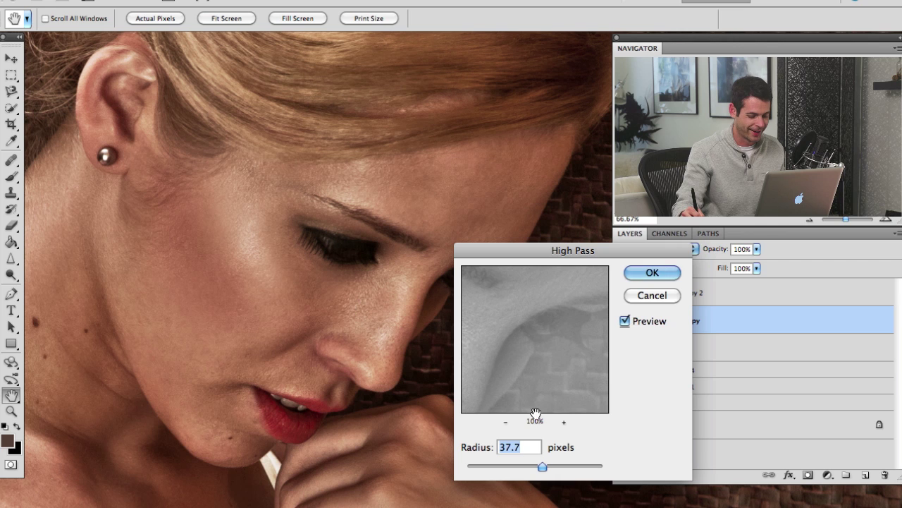
# Fine-tune the High Pass radius between 1.7 and 24.1 pixels, then apply it at 7.6
pyautogui.click(491, 465)
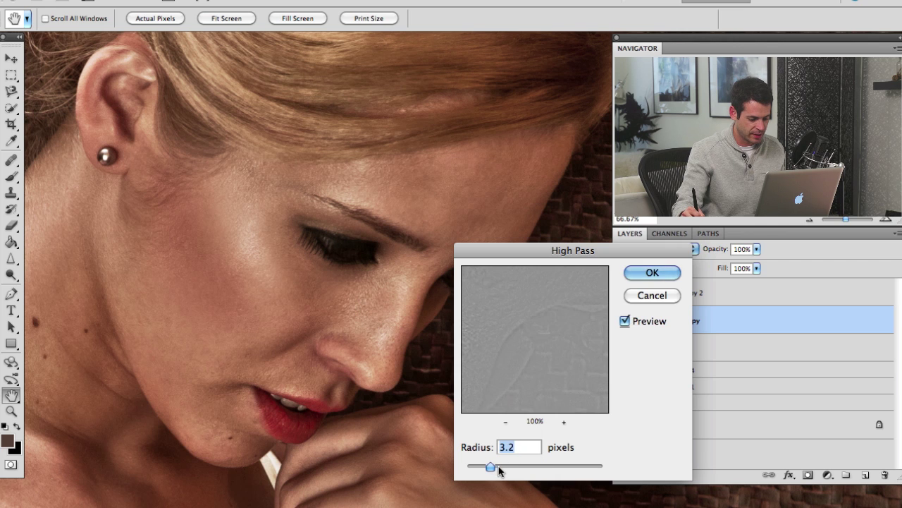
pyautogui.click(480, 467)
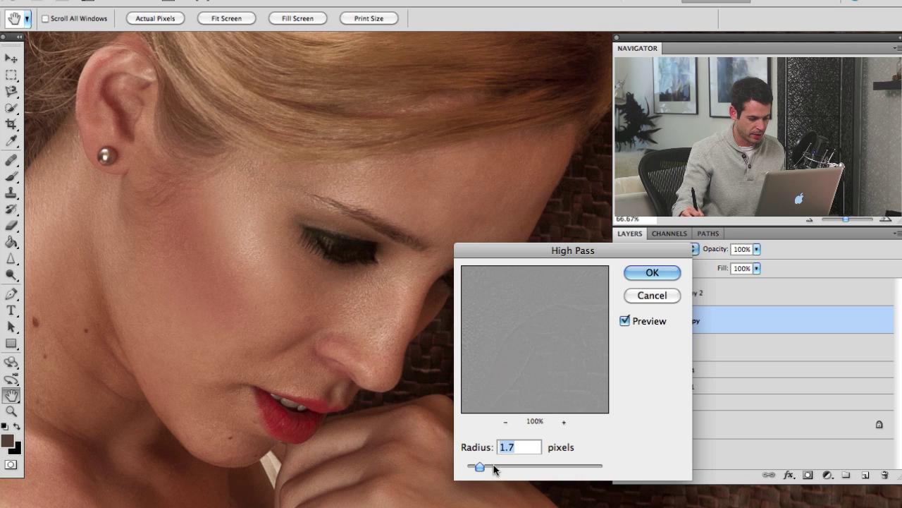
pyautogui.click(495, 467)
pyautogui.moveTo(498, 466); pyautogui.dragTo(511, 470)
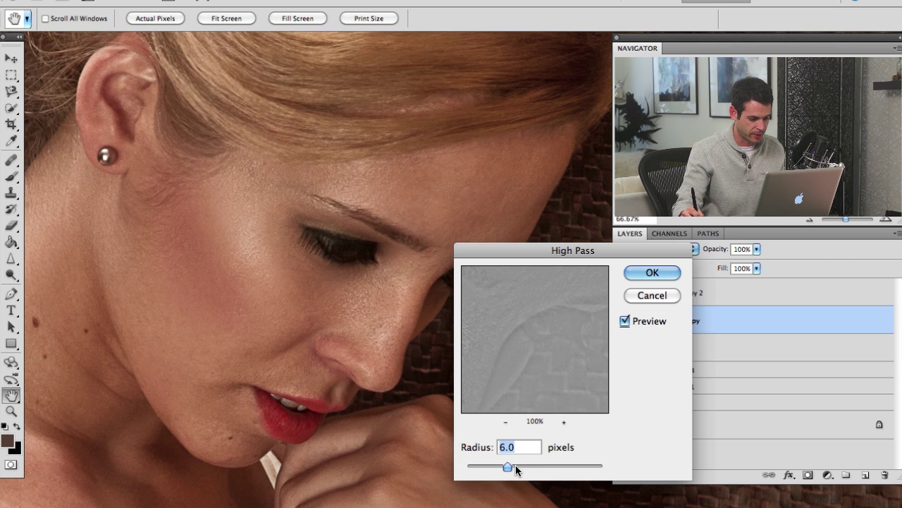
pyautogui.click(515, 466)
pyautogui.click(523, 465)
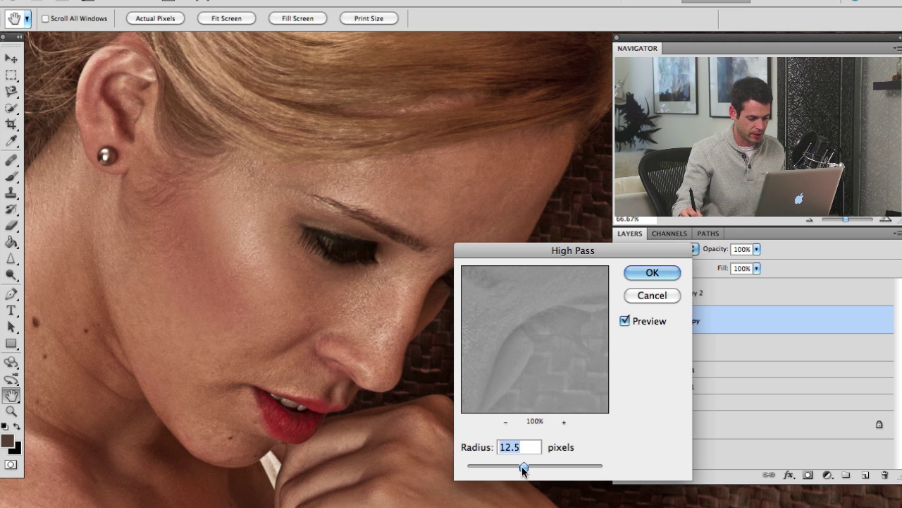
pyautogui.click(627, 321)
pyautogui.click(627, 321)
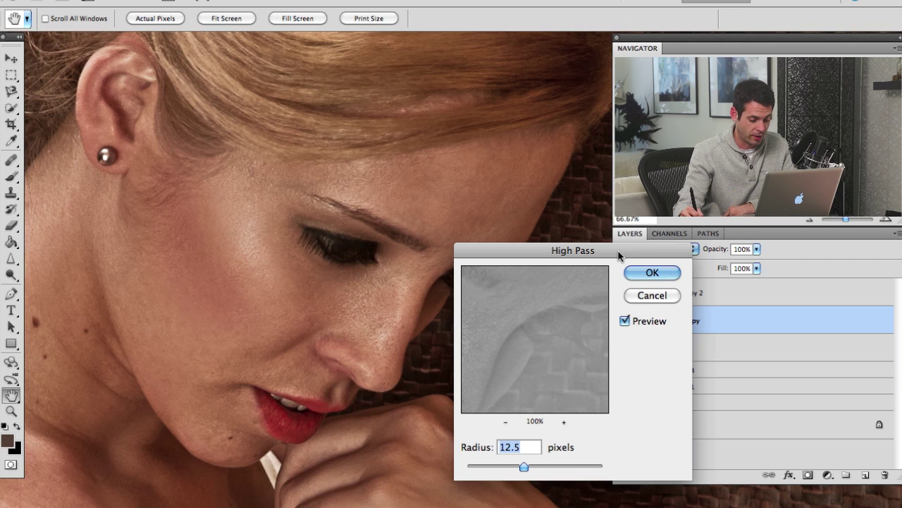
pyautogui.click(506, 464)
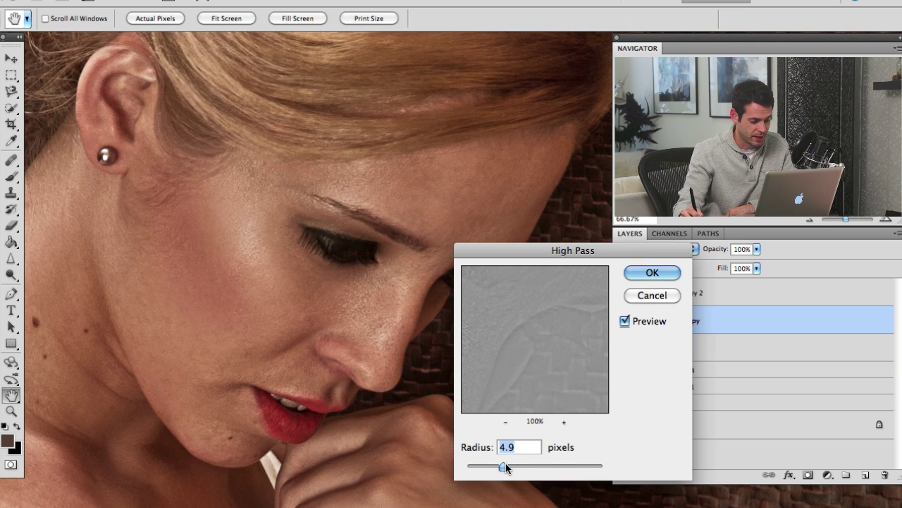
pyautogui.click(532, 466)
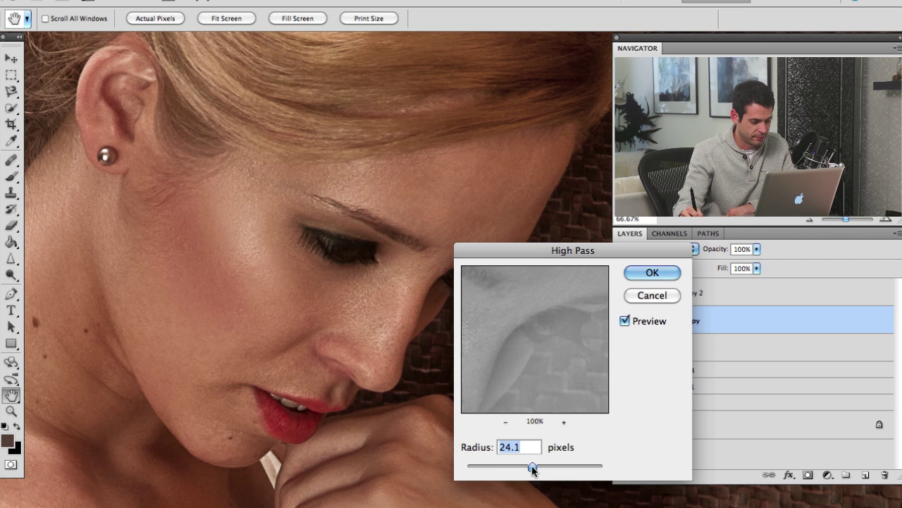
pyautogui.click(514, 464)
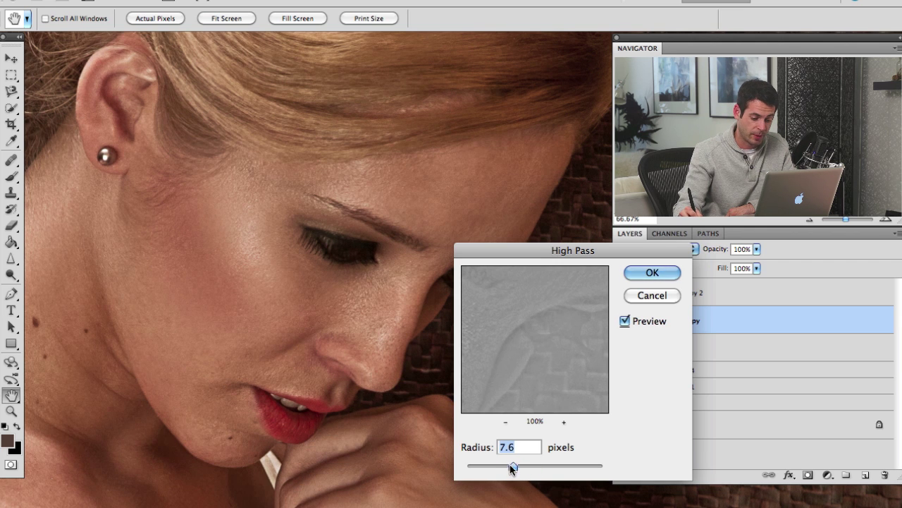
pyautogui.click(651, 271)
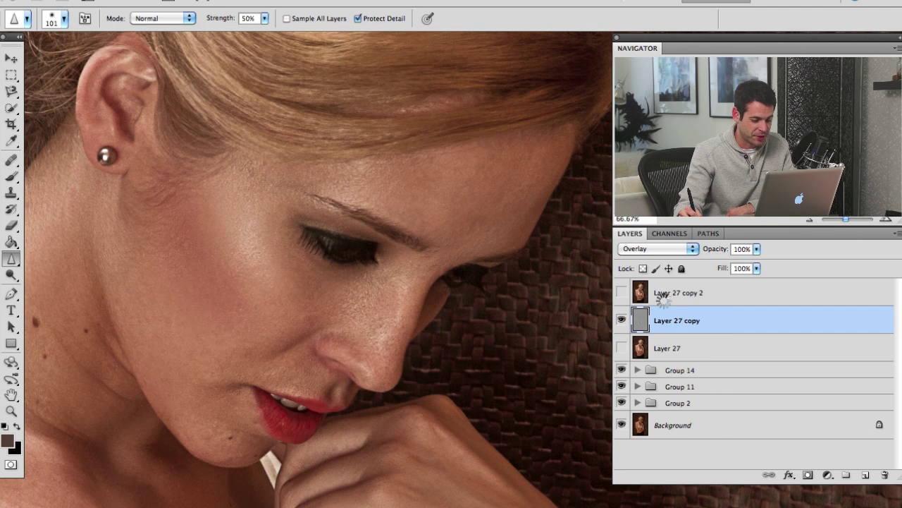
# Toggle the high-pass Layer 27 copy to compare, then hide it and select Layer 27 copy 2
pyautogui.click(621, 322)
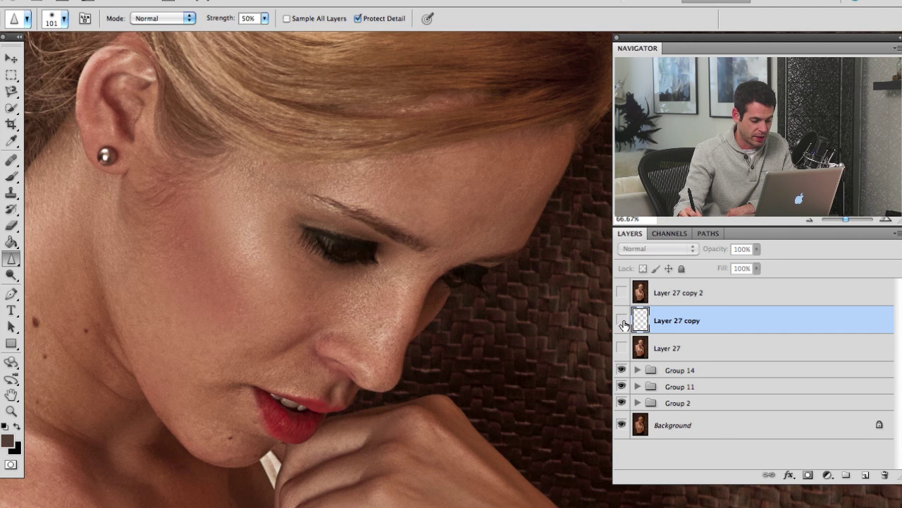
pyautogui.click(621, 322)
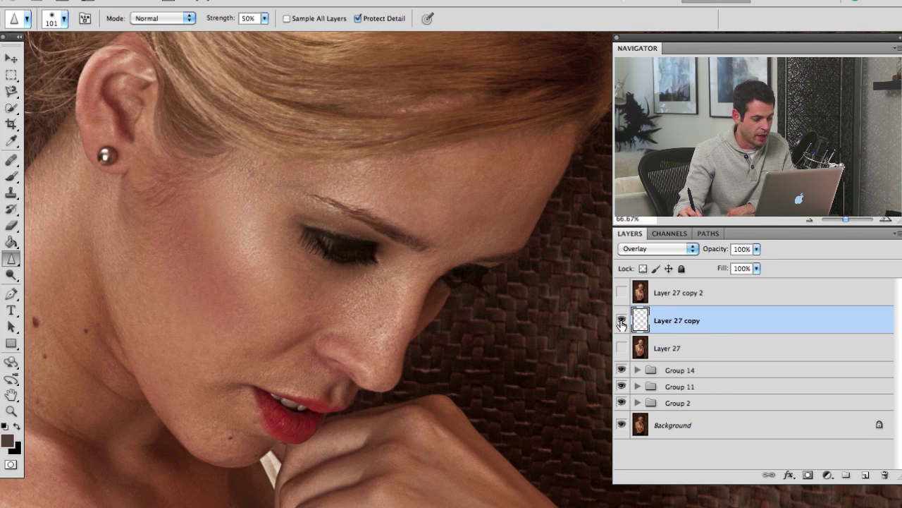
pyautogui.click(621, 322)
pyautogui.click(621, 322)
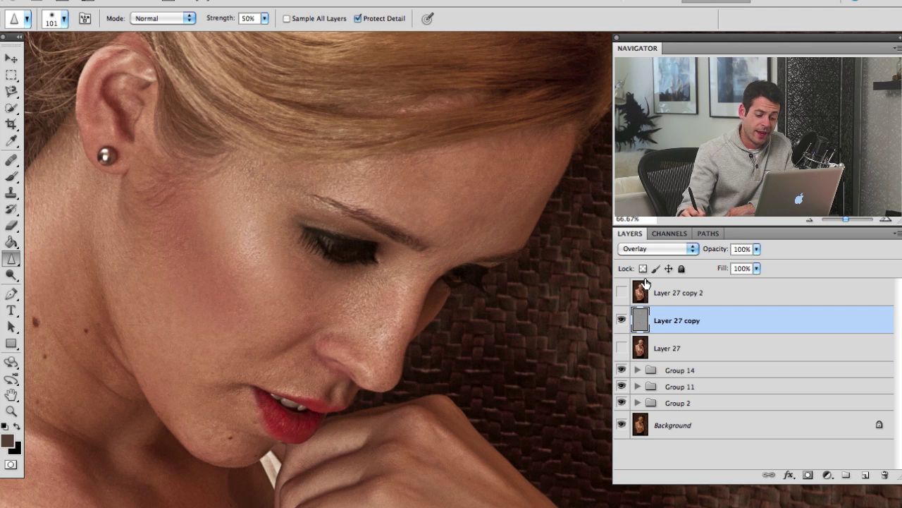
pyautogui.click(622, 320)
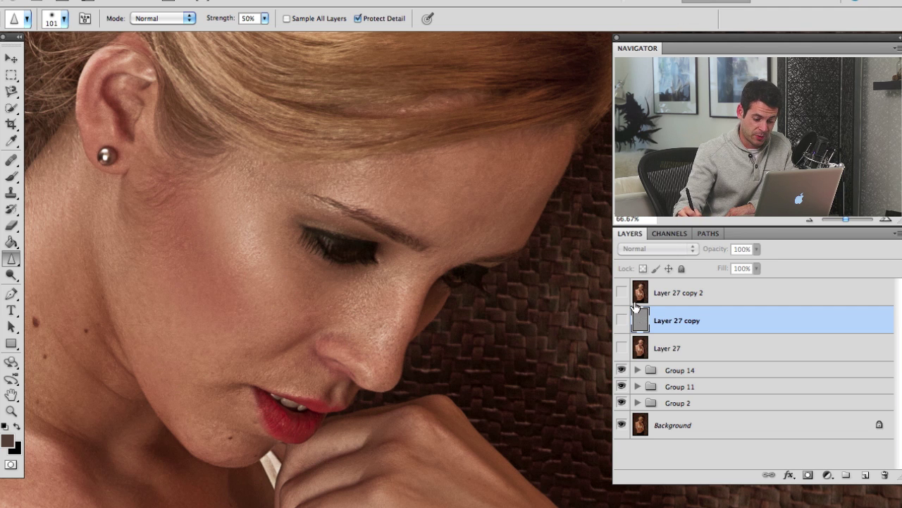
pyautogui.click(682, 296)
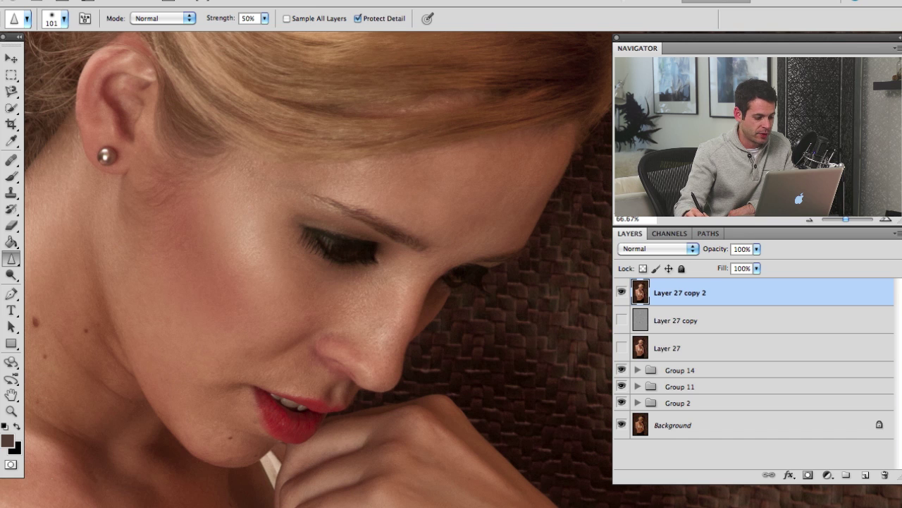
# Preview Unsharp Mask on Layer 27 copy 2 at Amount 198%, Radius 1.3 pixels, Threshold 0
pyautogui.click(296, 1)
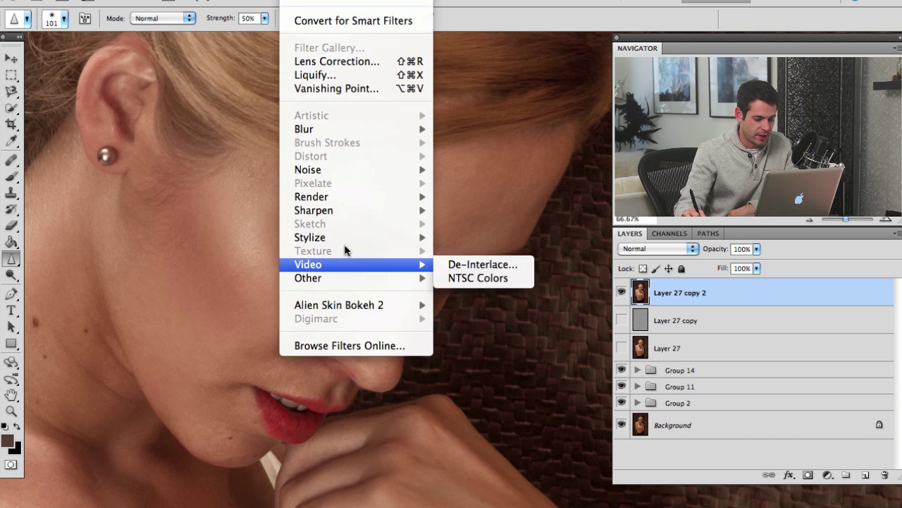
pyautogui.moveTo(351, 211)
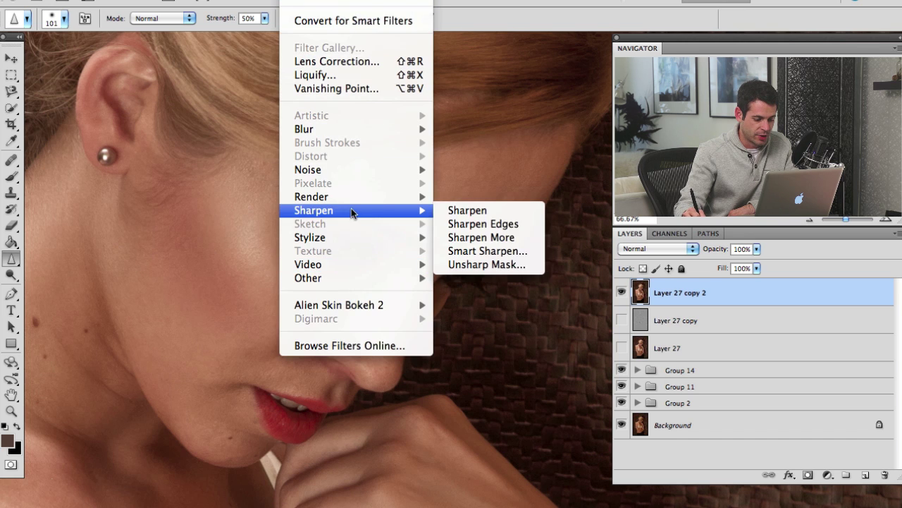
pyautogui.click(487, 264)
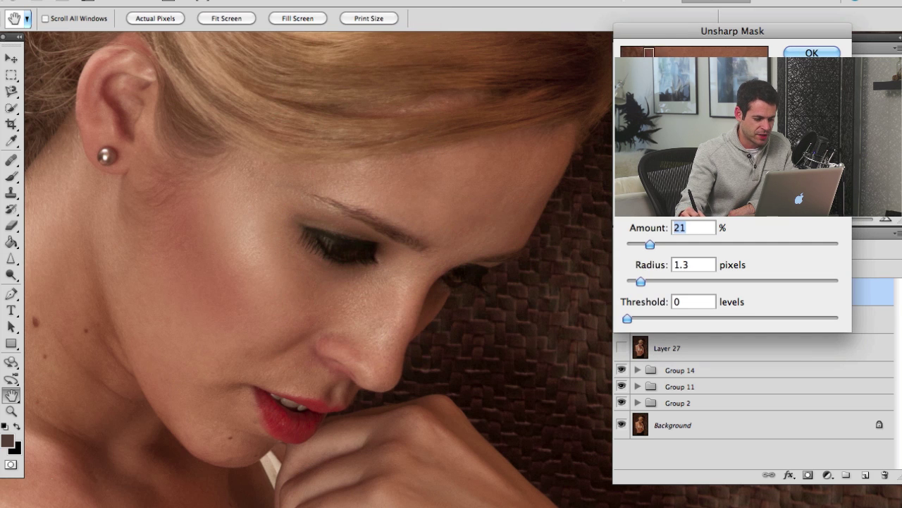
pyautogui.moveTo(682, 37); pyautogui.dragTo(499, 165)
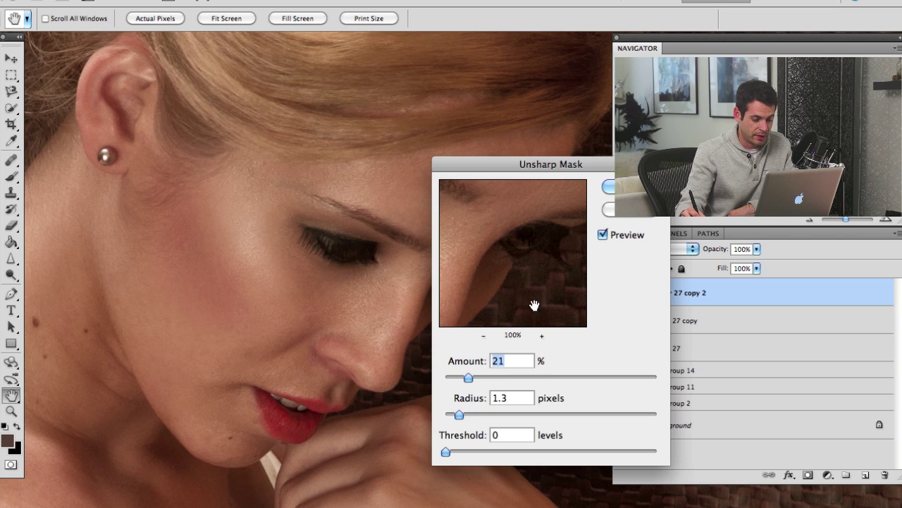
pyautogui.moveTo(515, 164); pyautogui.dragTo(525, 163)
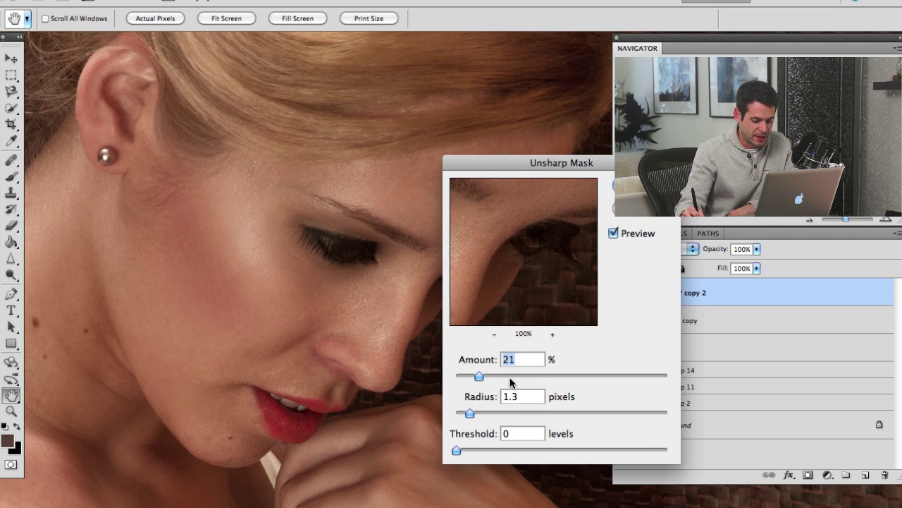
pyautogui.click(626, 377)
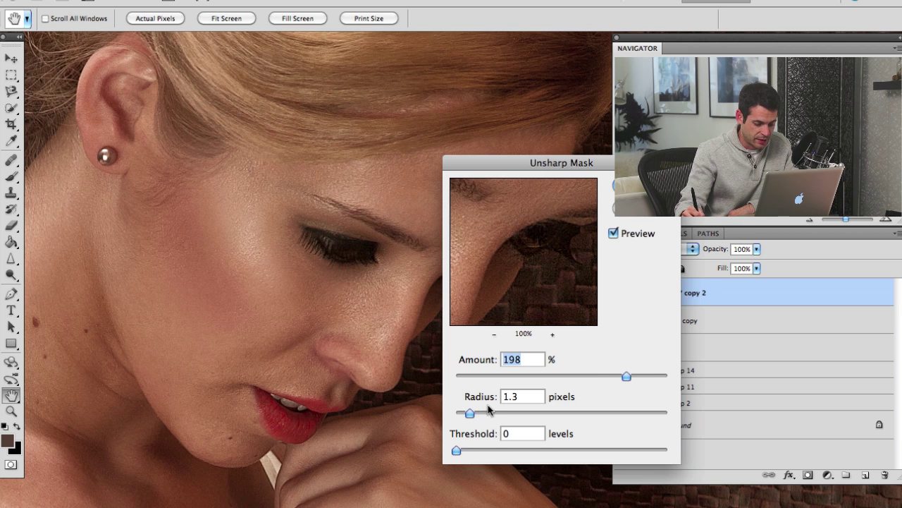
pyautogui.moveTo(464, 455); pyautogui.dragTo(478, 455)
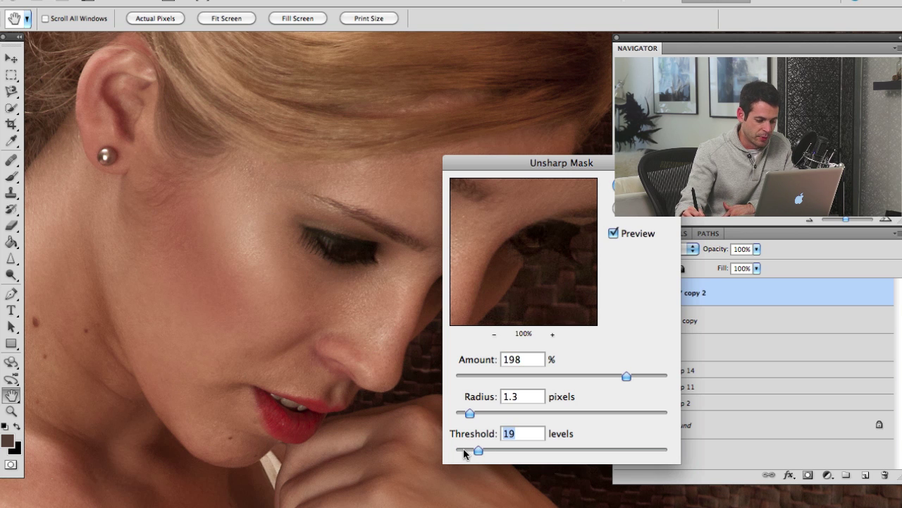
pyautogui.moveTo(464, 451); pyautogui.dragTo(466, 452)
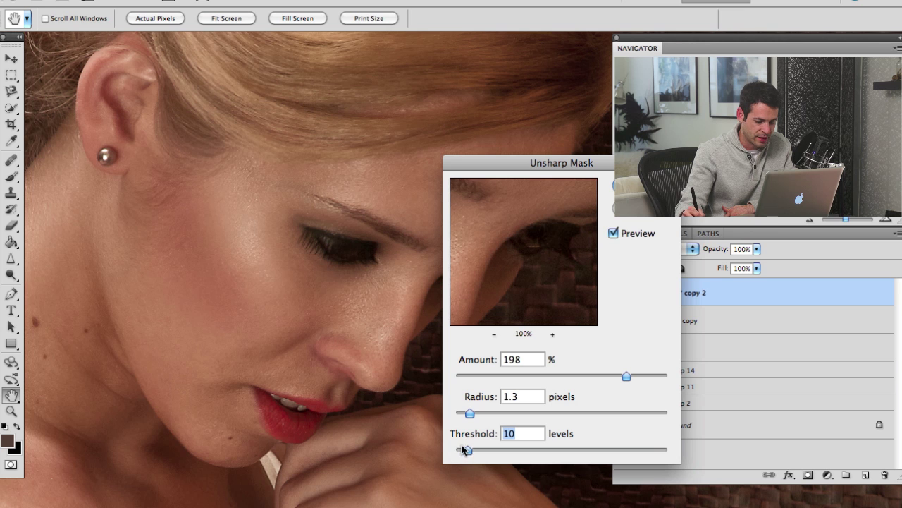
pyautogui.write('0')
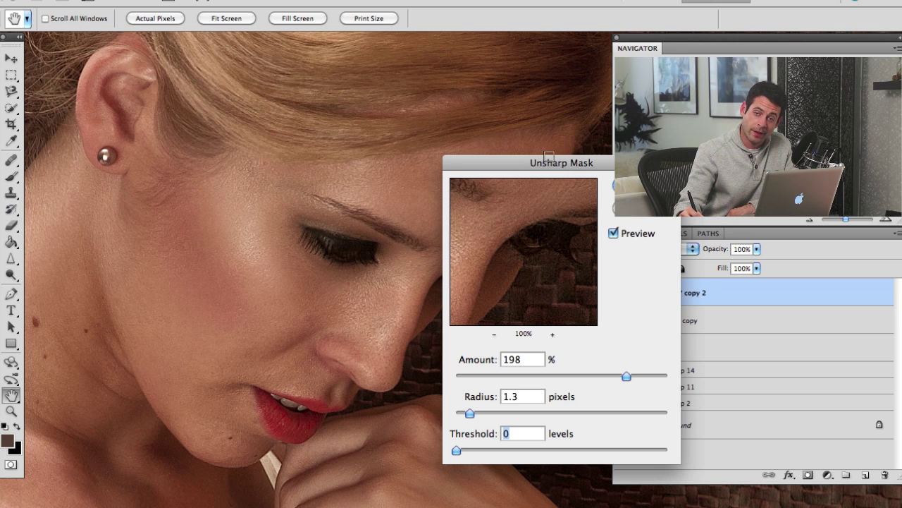
# Test Unsharp Mask radii from 2.1 to 17.6 pixels, ending at 9.2
pyautogui.moveTo(549, 155); pyautogui.dragTo(520, 181)
pyautogui.click(457, 431)
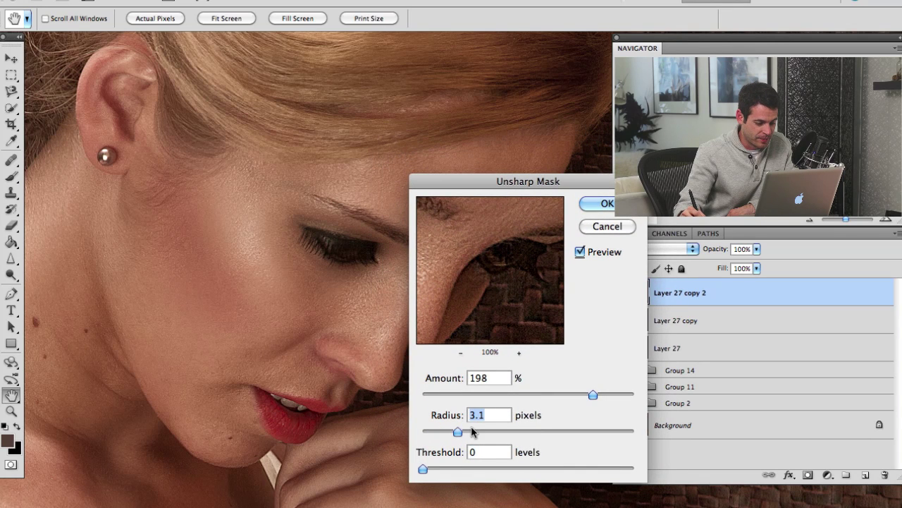
pyautogui.moveTo(477, 181); pyautogui.dragTo(544, 212)
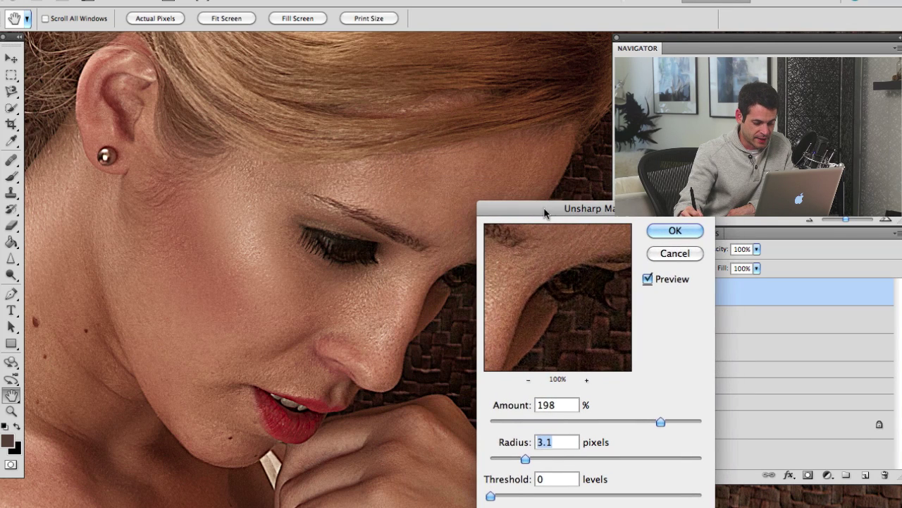
pyautogui.click(544, 458)
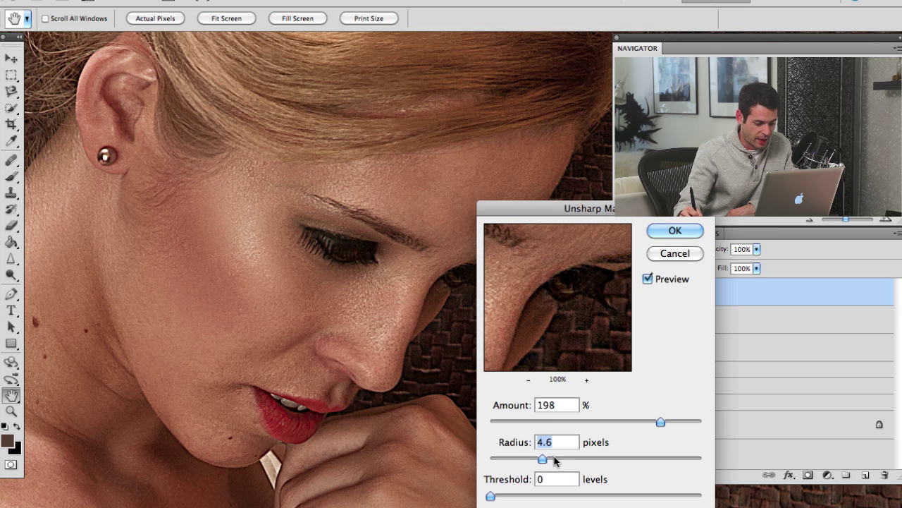
pyautogui.moveTo(555, 459); pyautogui.dragTo(566, 455)
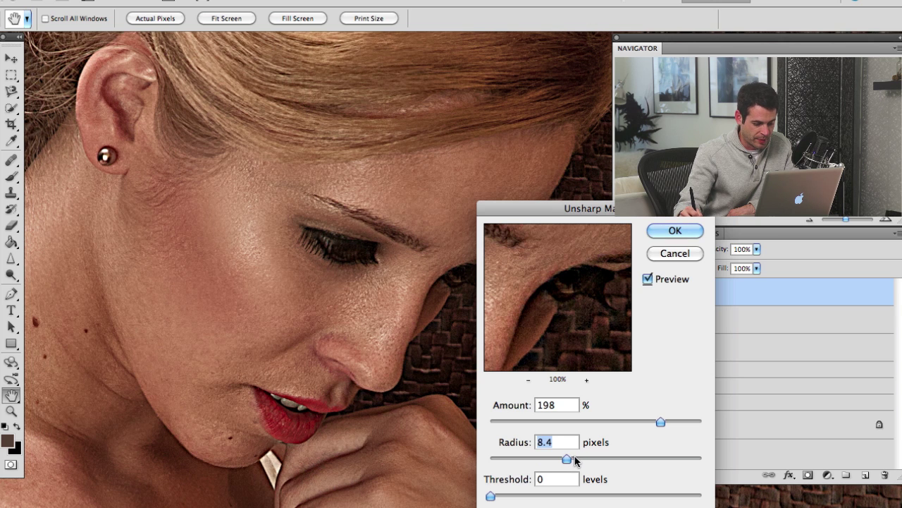
pyautogui.click(583, 459)
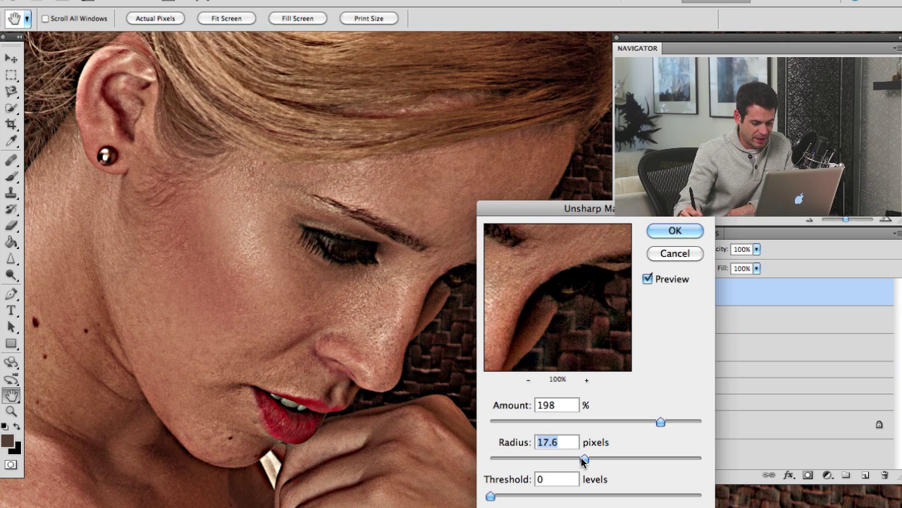
pyautogui.click(537, 459)
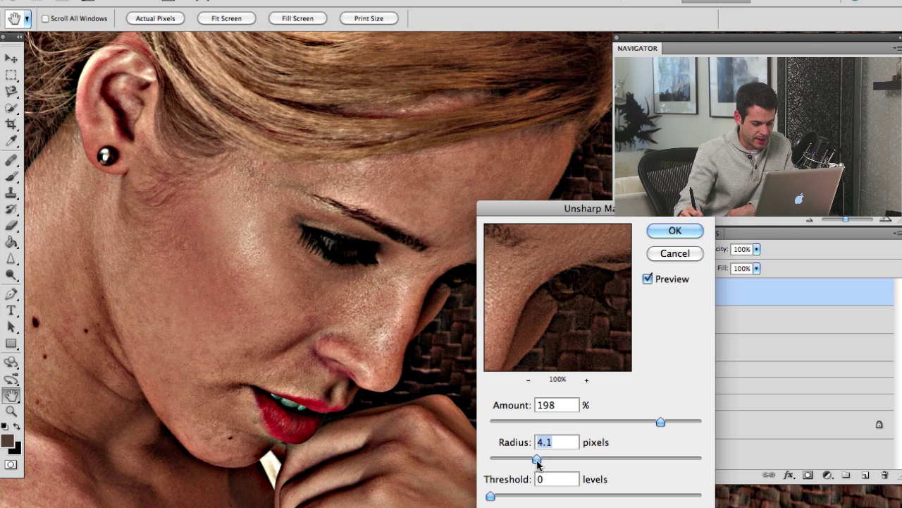
pyautogui.click(513, 459)
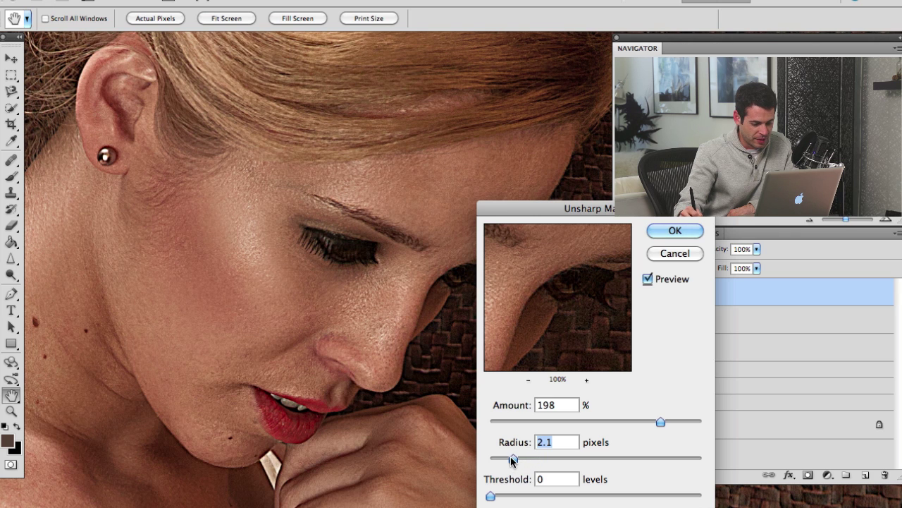
pyautogui.click(569, 459)
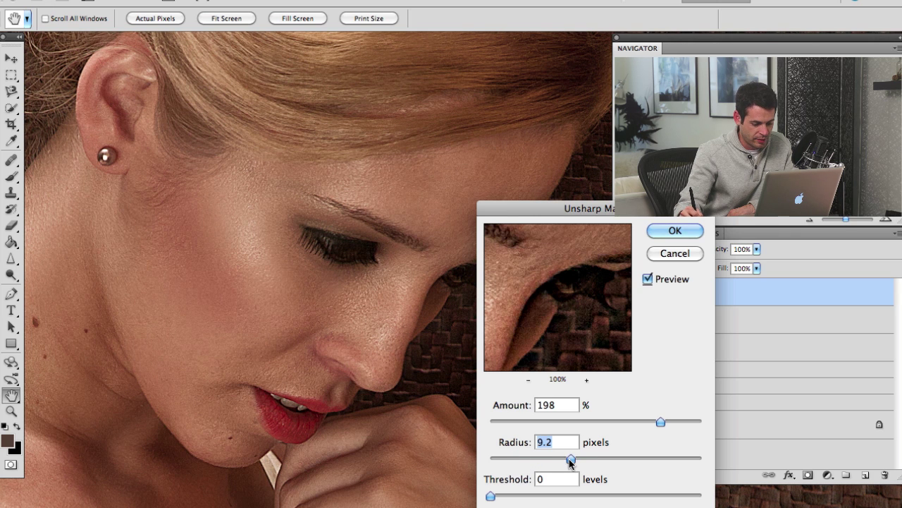
# Settle on Amount 128%, Radius 6.8 pixels, Threshold 0 and apply the Unsharp Mask
pyautogui.click(605, 421)
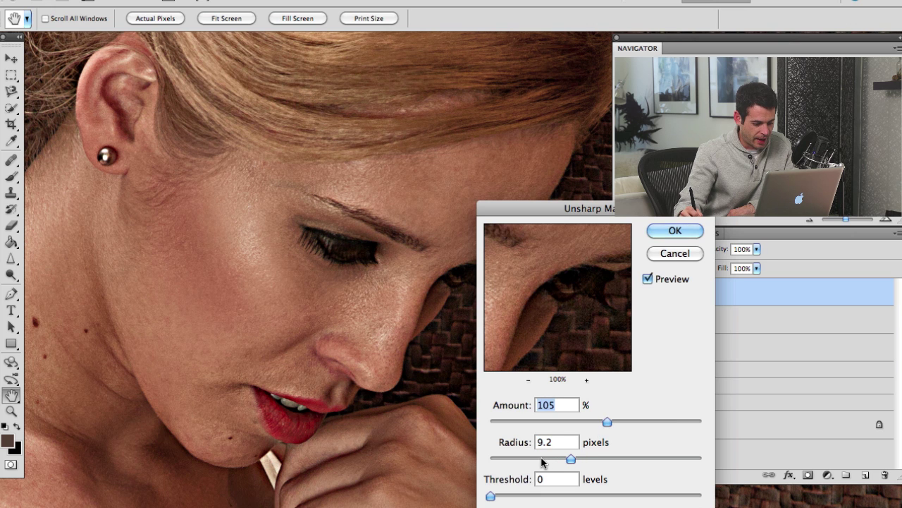
pyautogui.click(541, 458)
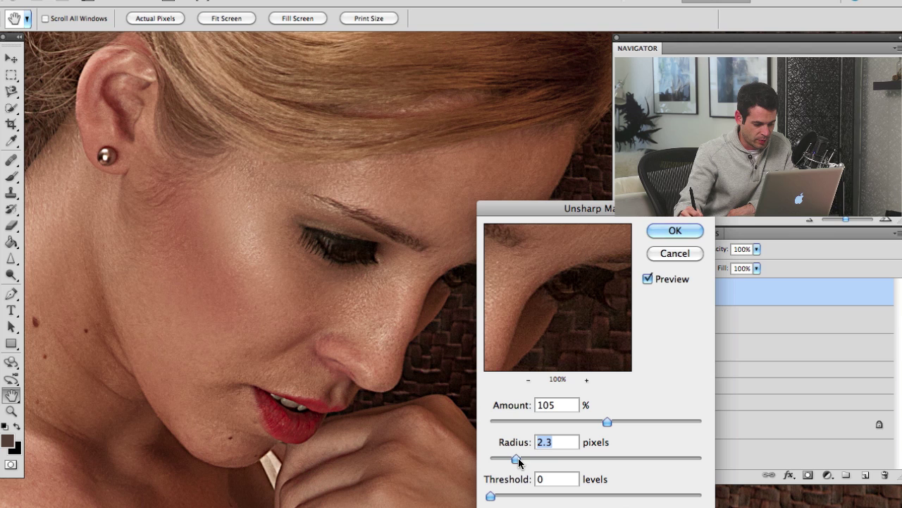
pyautogui.moveTo(519, 458); pyautogui.dragTo(566, 461)
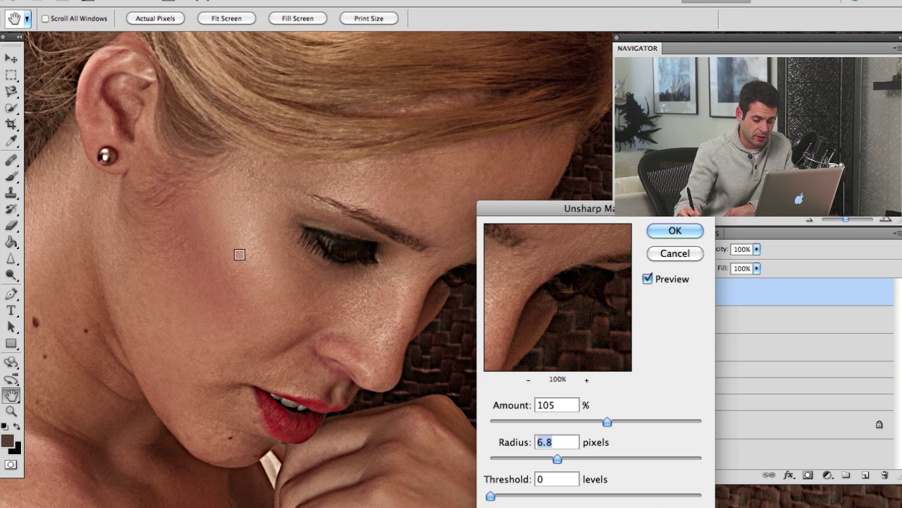
pyautogui.click(629, 421)
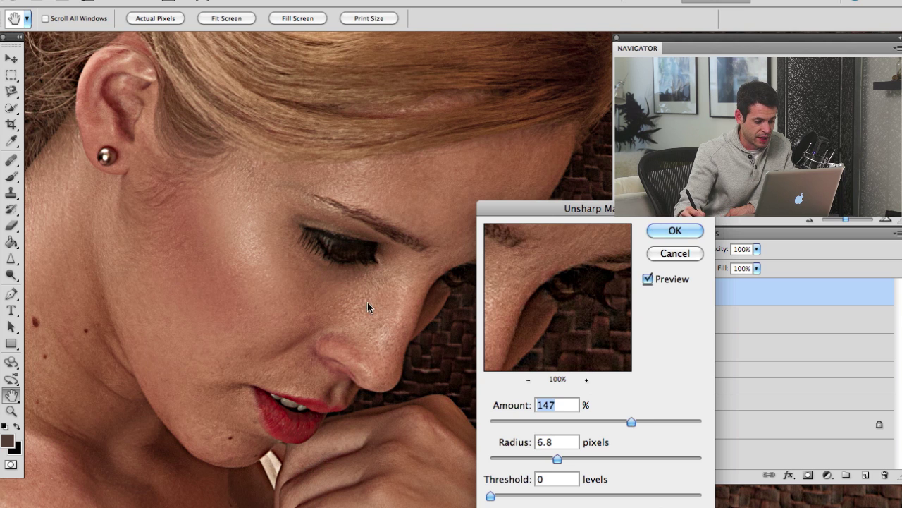
pyautogui.click(620, 421)
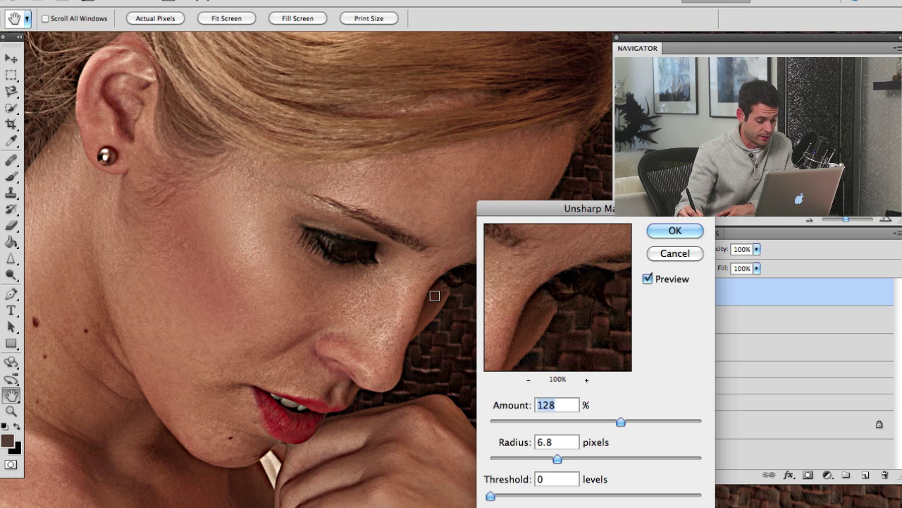
pyautogui.click(672, 230)
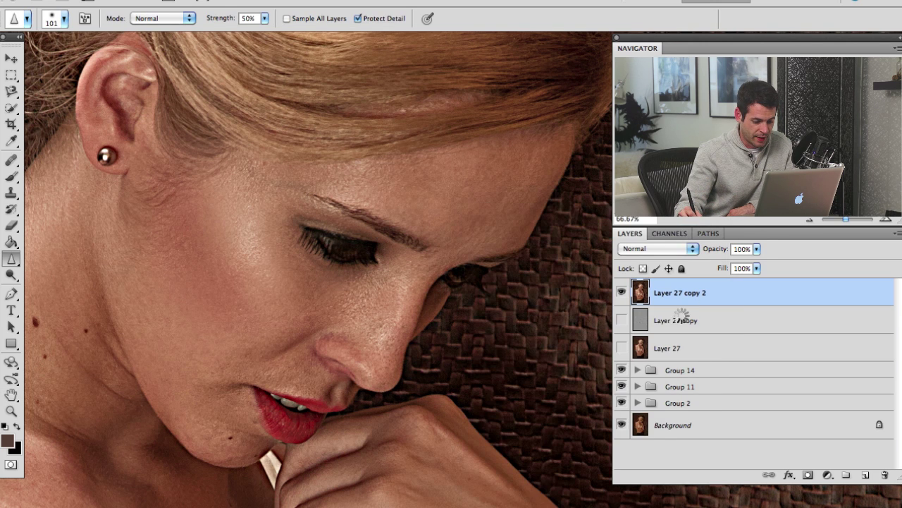
# Toggle Layer 27 copy 2 off and on twice to compare, then add a layer mask
pyautogui.click(621, 292)
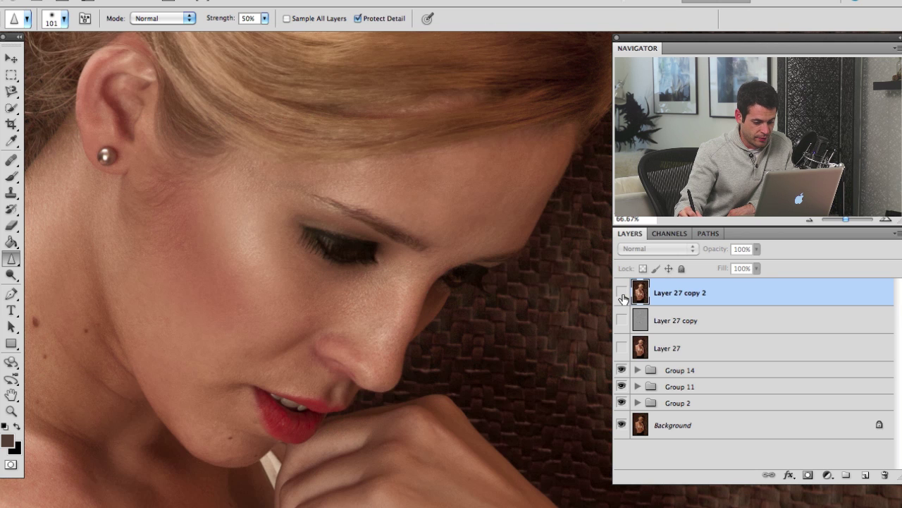
pyautogui.click(621, 292)
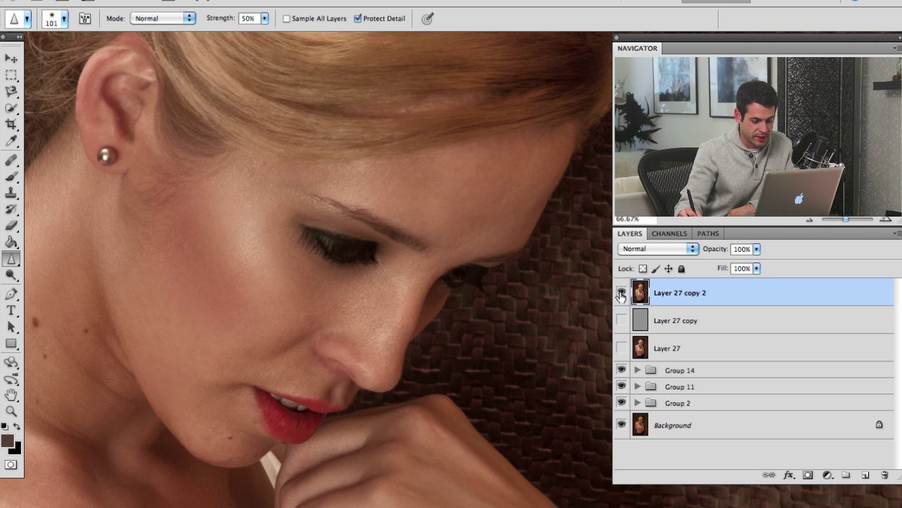
pyautogui.click(621, 293)
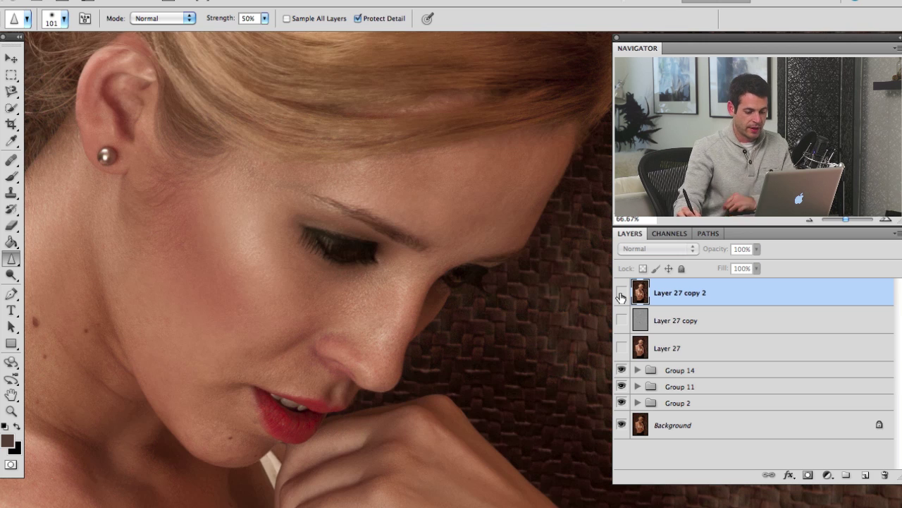
pyautogui.click(621, 293)
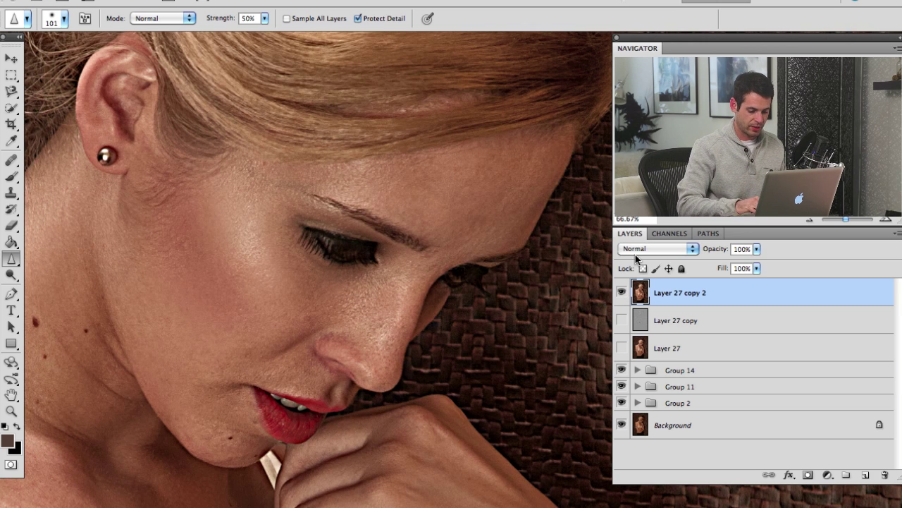
pyautogui.hotkey('ctrl', 'shift', 'm')
# Invert the mask to black and set up a white brush of about 103 pixels at 20% flow
pyautogui.press('d')
pyautogui.hotkey('ctrl', 'i')
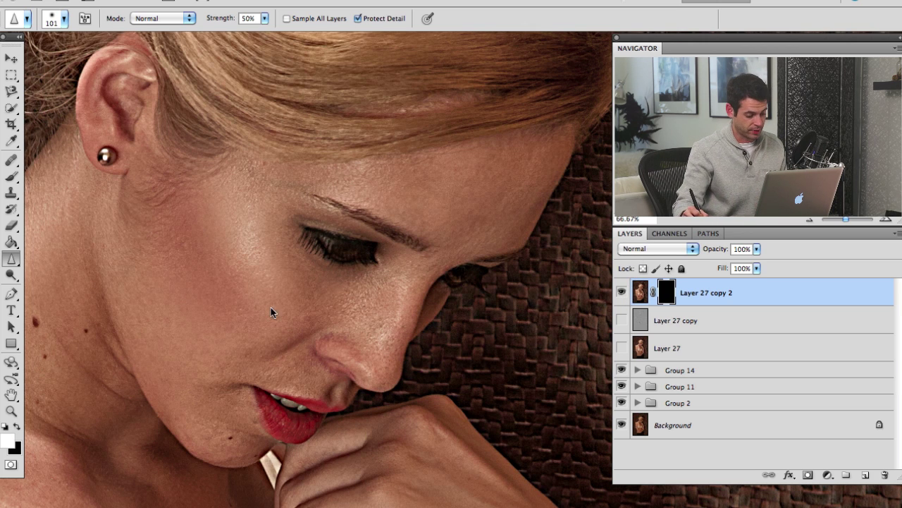
pyautogui.press('b')
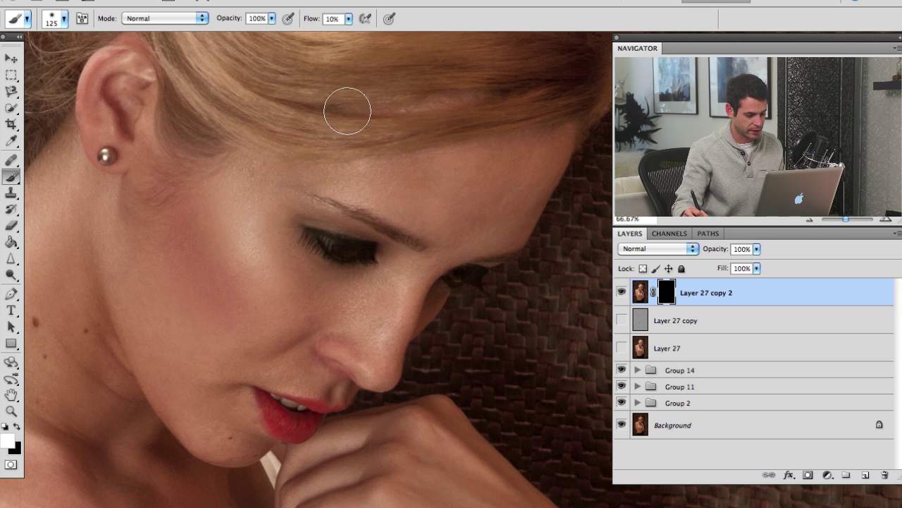
pyautogui.hotkey('shift', '1')
pyautogui.moveTo(329, 255); pyautogui.dragTo(317, 254)
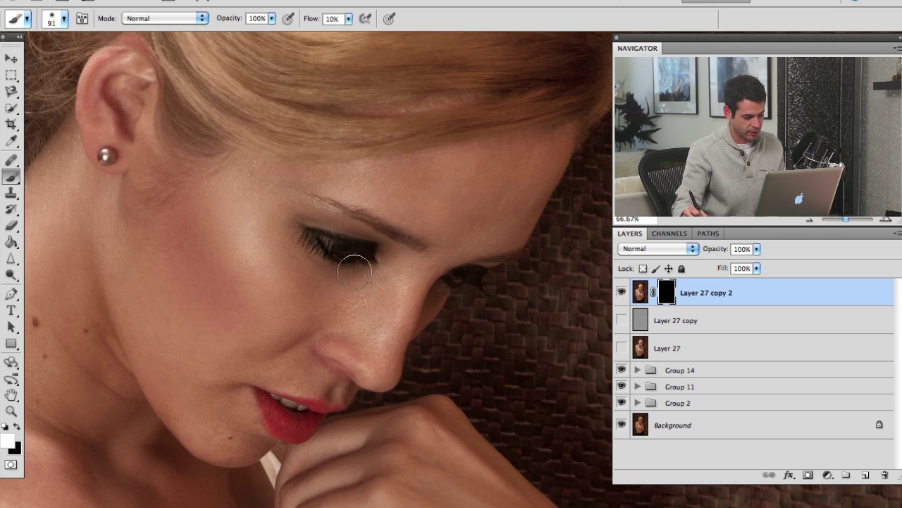
pyautogui.hotkey('shift', '2')
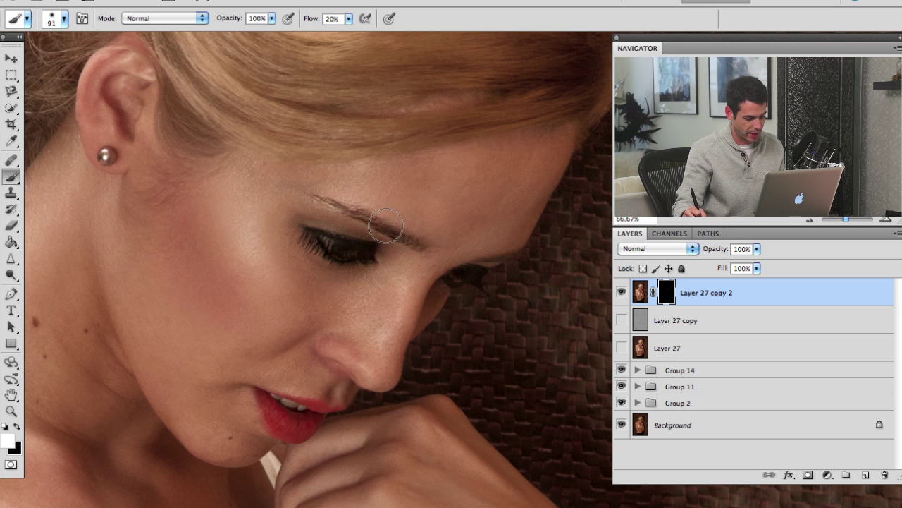
# Paint sharpening back onto the lower lip, earring and eye, then toggle Layer 27 copy 2 to compare
pyautogui.moveTo(293, 403); pyautogui.dragTo(310, 440)
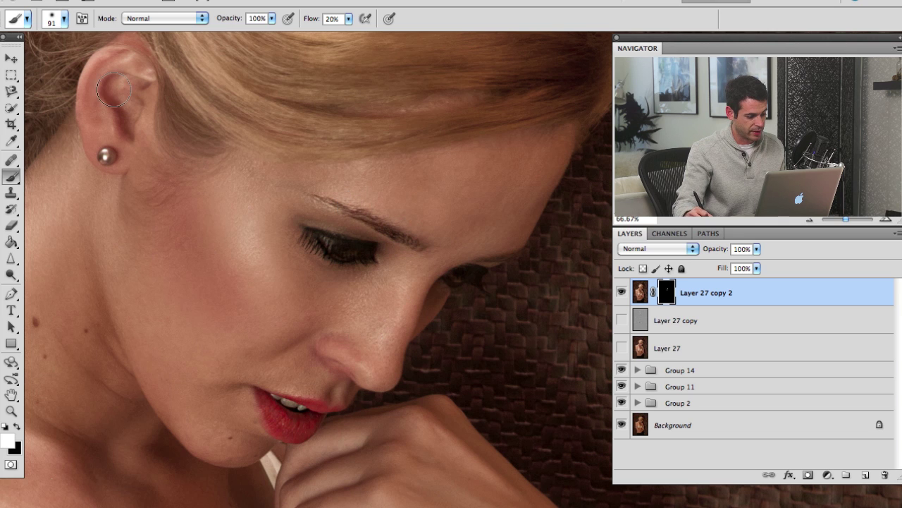
pyautogui.moveTo(105, 149); pyautogui.dragTo(110, 161)
pyautogui.moveTo(364, 245)
pyautogui.mouseDown()
pyautogui.moveTo(318, 246)
pyautogui.moveTo(345, 274)
pyautogui.moveTo(330, 246)
pyautogui.moveTo(395, 250)
pyautogui.mouseUp()
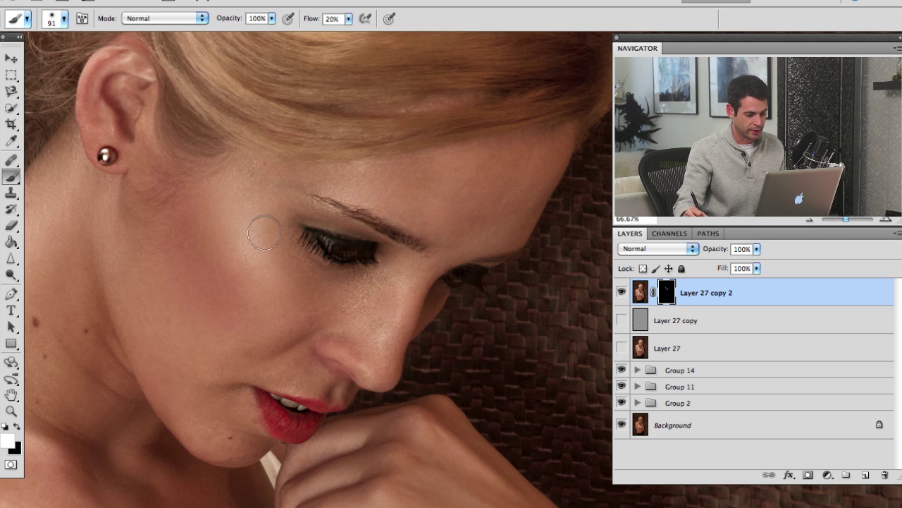
pyautogui.moveTo(302, 116); pyautogui.dragTo(322, 127)
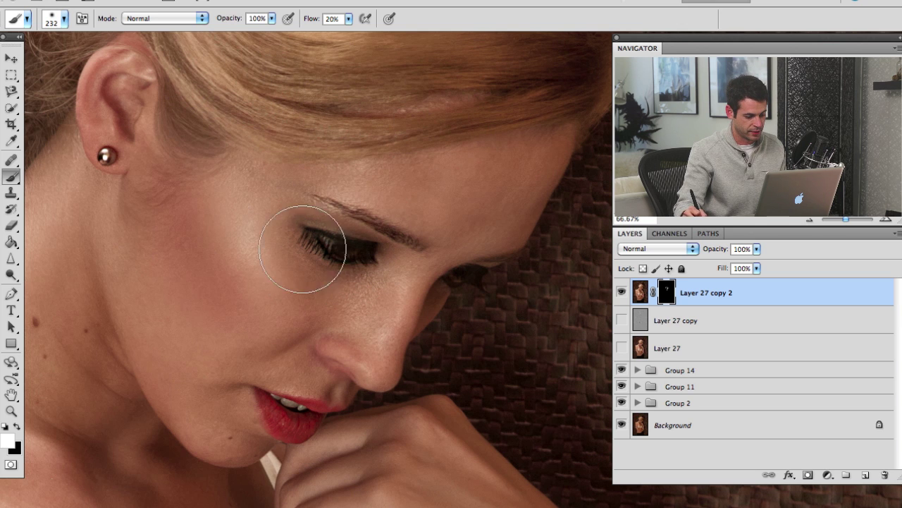
pyautogui.moveTo(350, 324); pyautogui.dragTo(324, 325)
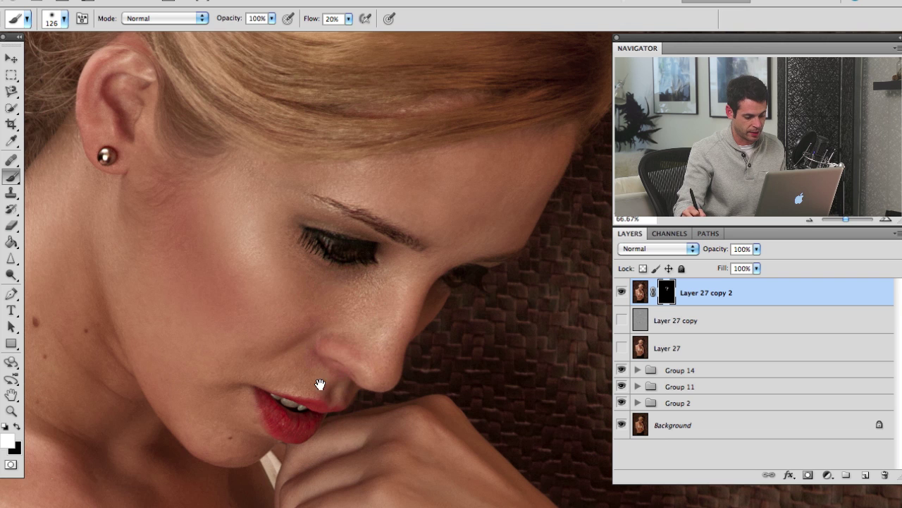
pyautogui.scroll(-5, 353, 384)
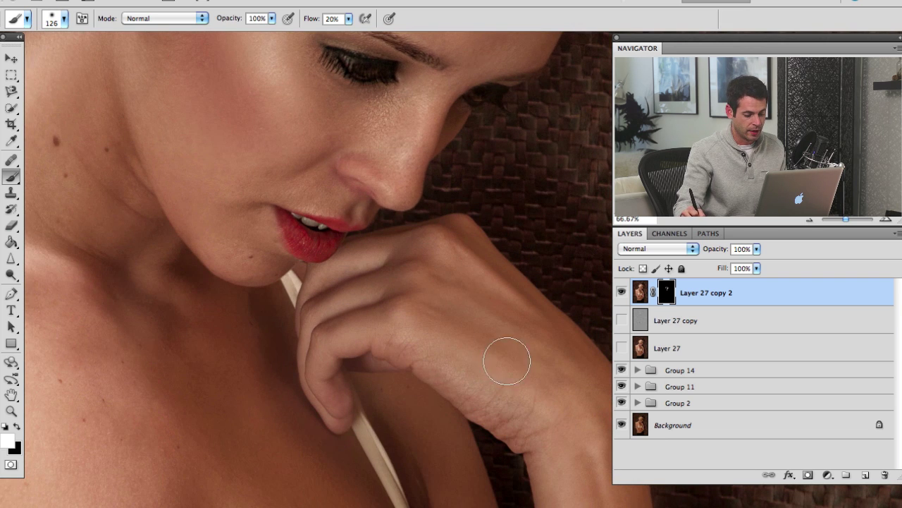
pyautogui.scroll(4, 339, 261)
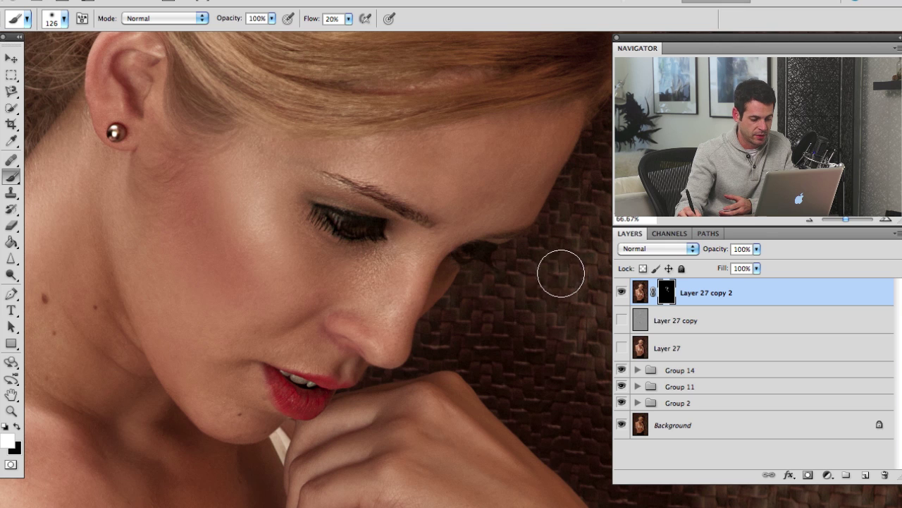
pyautogui.click(621, 294)
# Toggle Layer 27 copy 2 on and off repeatedly to compare the retouch
pyautogui.click(622, 296)
pyautogui.click(624, 298)
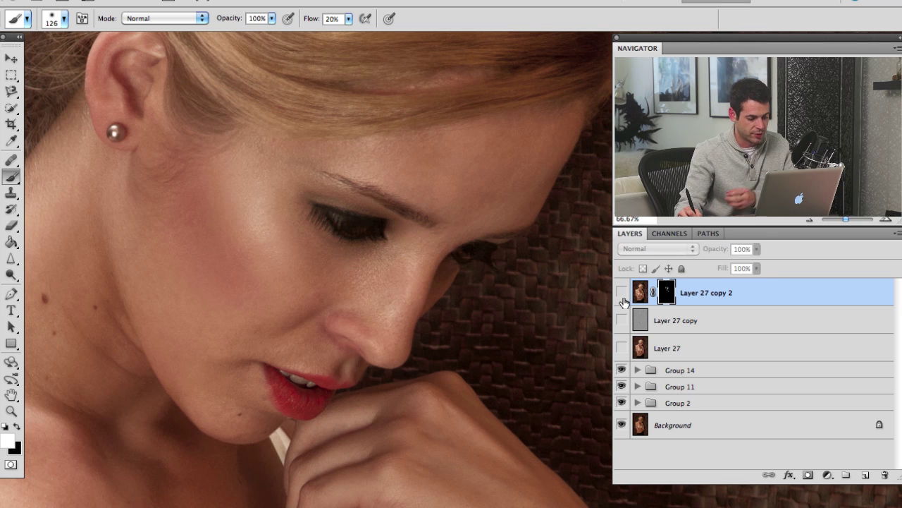
pyautogui.click(625, 297)
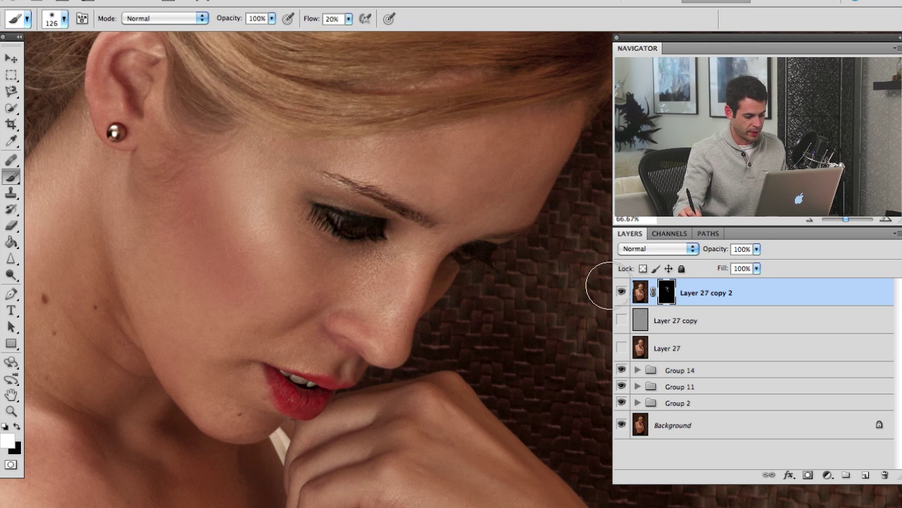
pyautogui.click(622, 291)
pyautogui.click(621, 291)
pyautogui.click(621, 292)
pyautogui.click(622, 292)
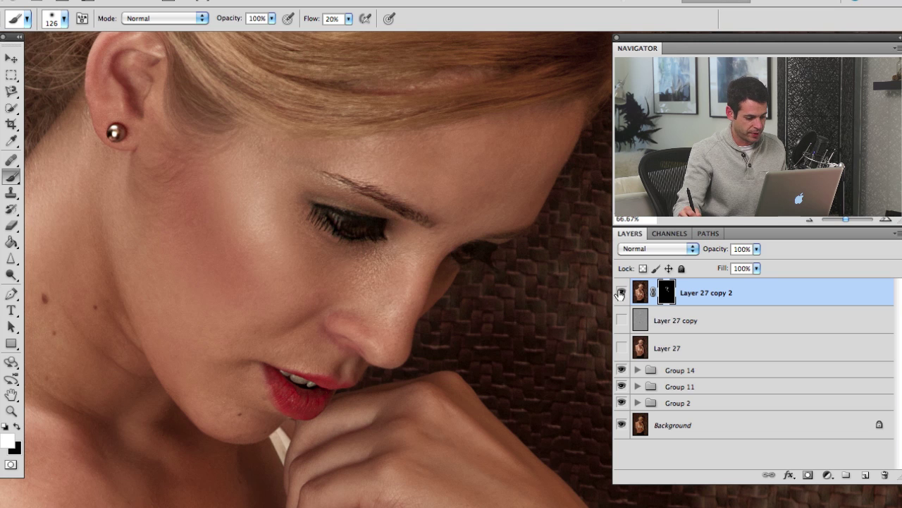
pyautogui.click(620, 294)
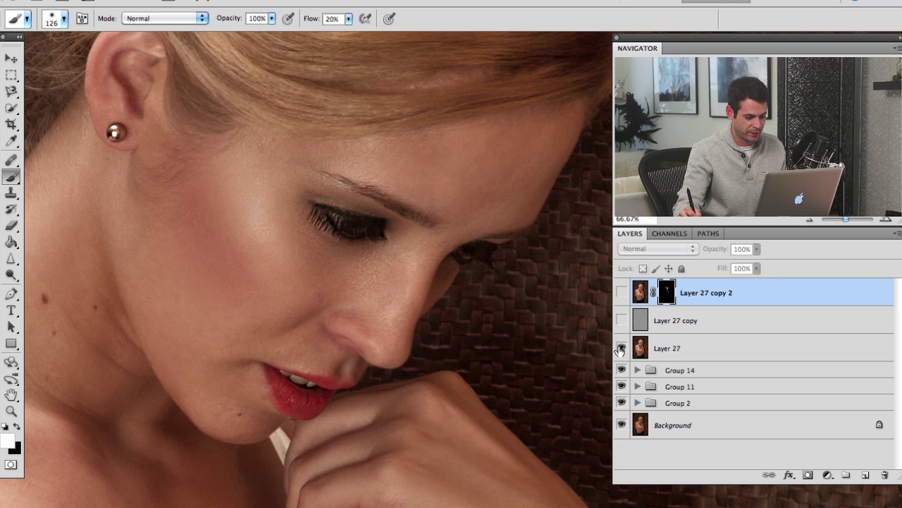
# Compare with Layer 27 and Layer 27 copy hidden, ending with Layer 27 copy 2 visible
pyautogui.click(622, 348)
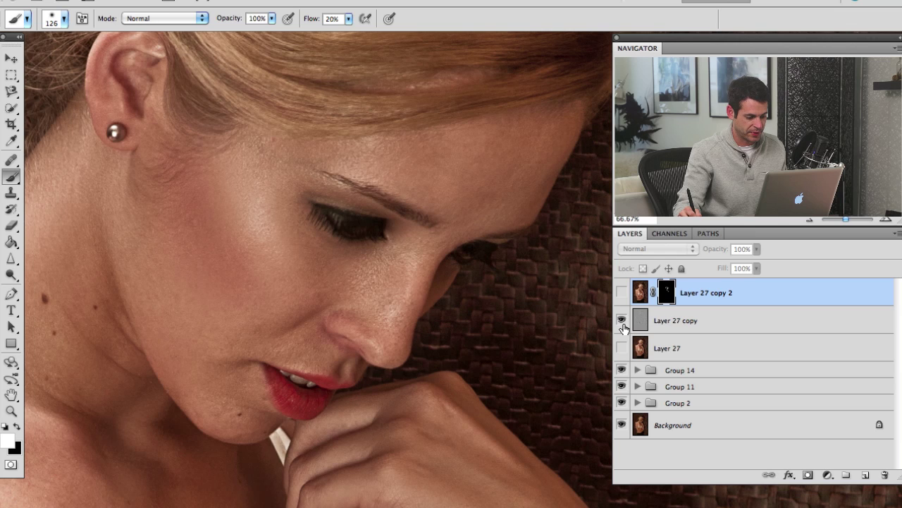
pyautogui.click(624, 326)
pyautogui.click(621, 292)
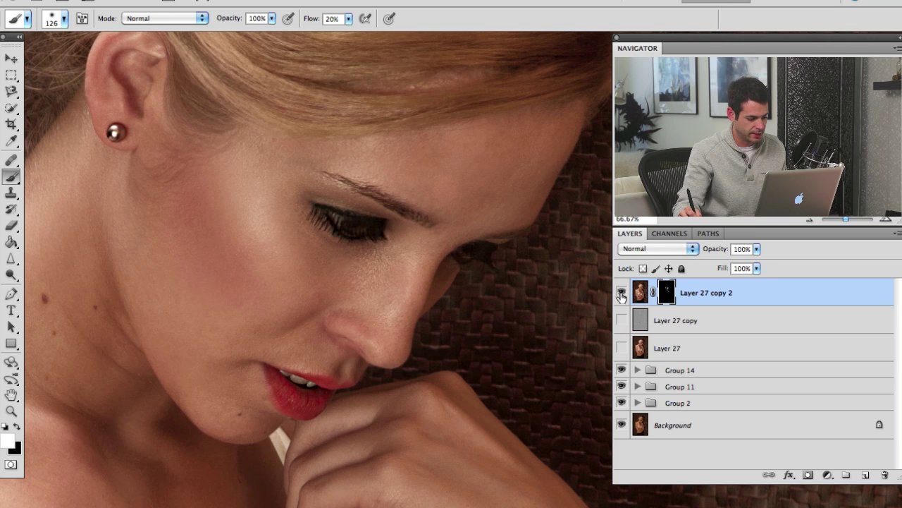
pyautogui.click(622, 293)
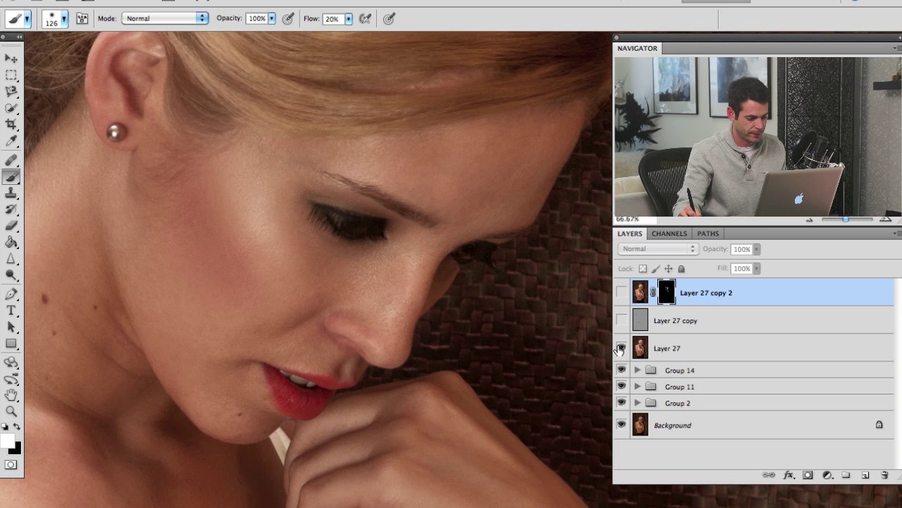
pyautogui.click(621, 348)
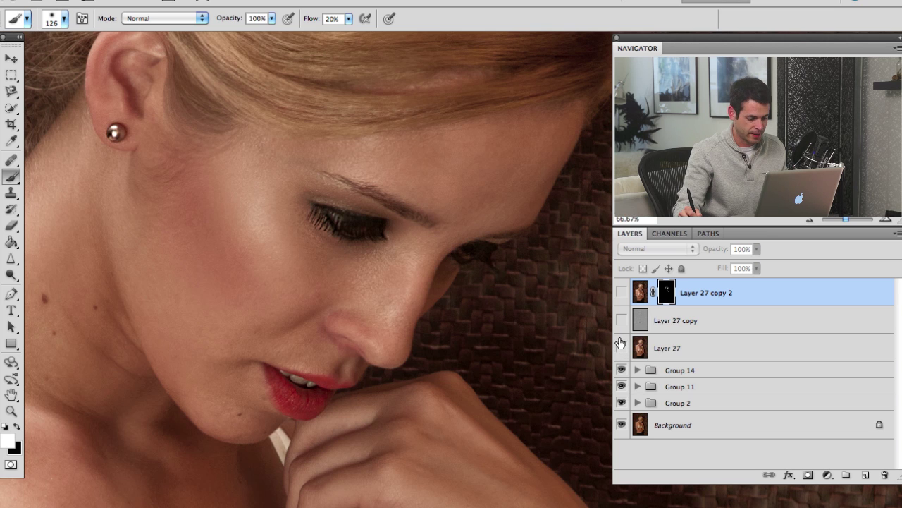
pyautogui.click(622, 346)
pyautogui.click(621, 293)
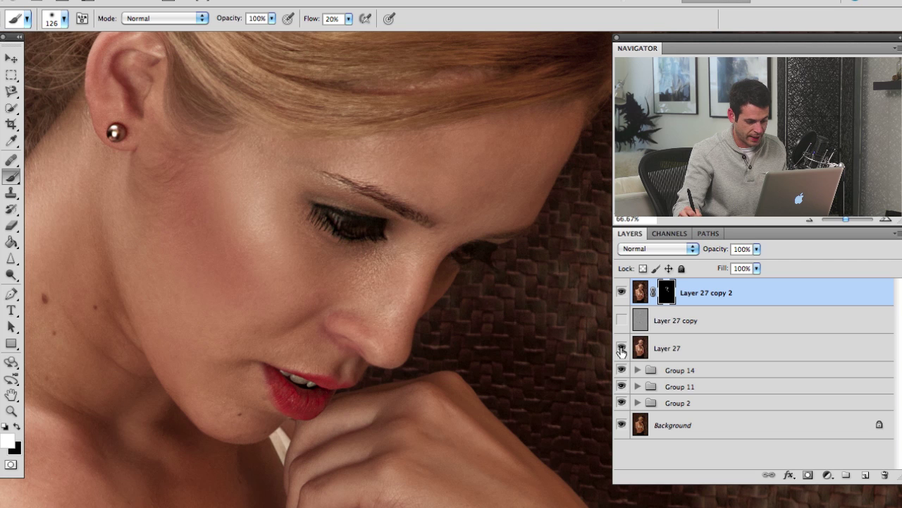
pyautogui.click(621, 293)
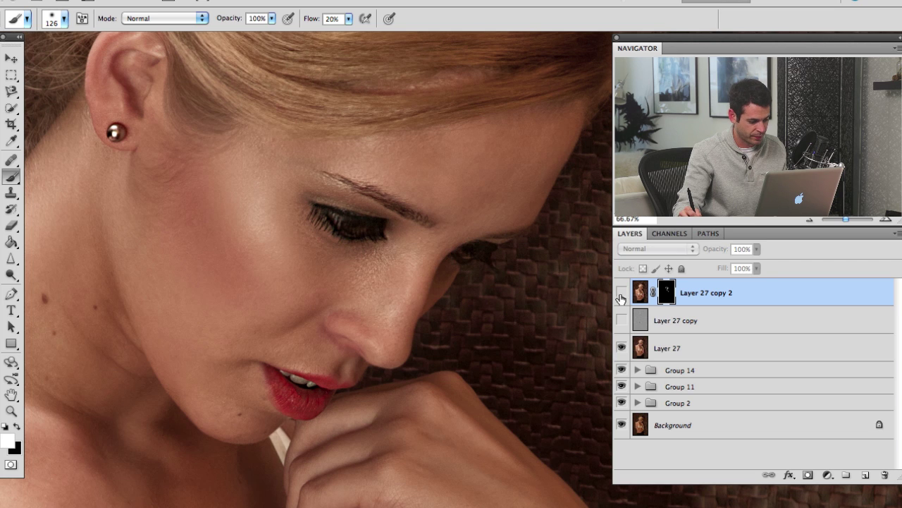
pyautogui.click(620, 293)
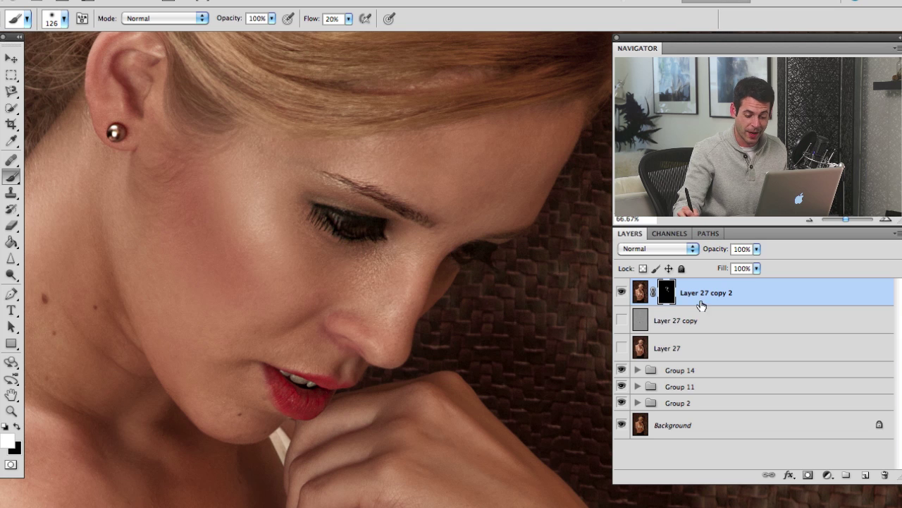
# Move Layer 27 copy 2 below Layer 27 copy and make Layer 27 copy visible
pyautogui.moveTo(726, 295); pyautogui.dragTo(705, 331)
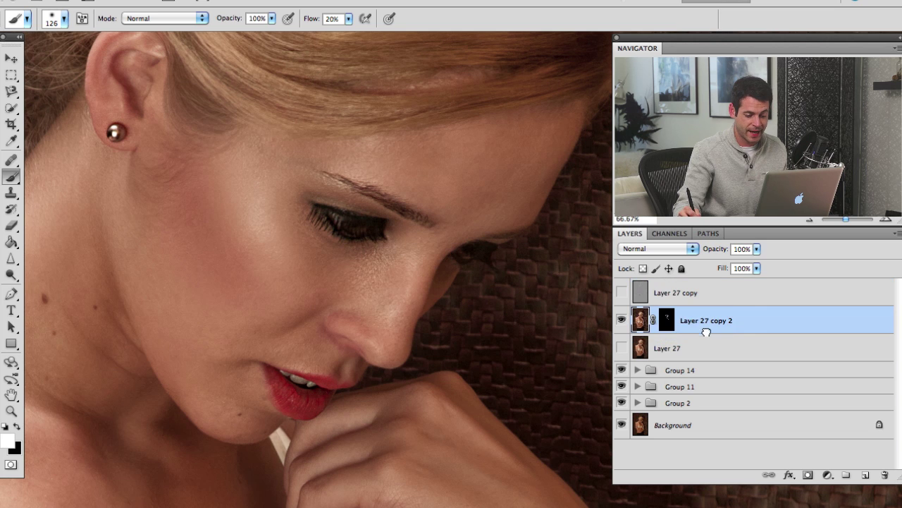
pyautogui.click(621, 321)
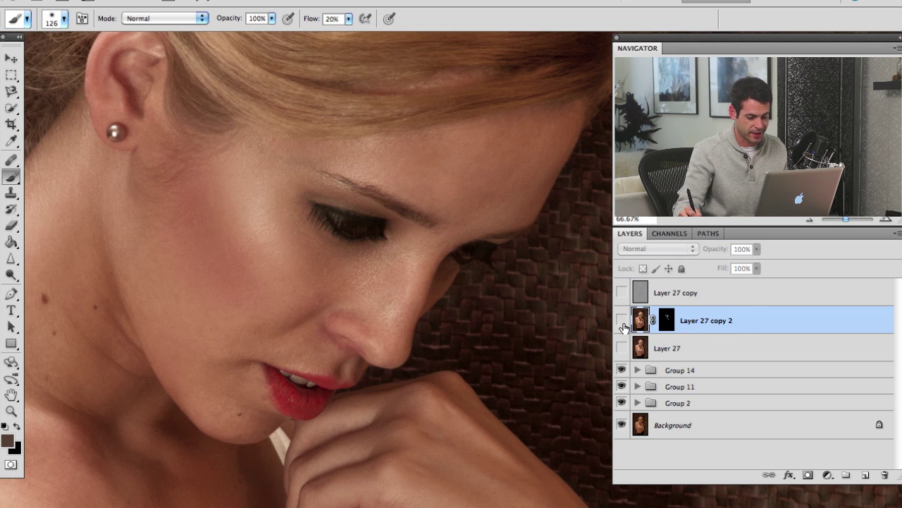
pyautogui.click(622, 321)
pyautogui.click(621, 293)
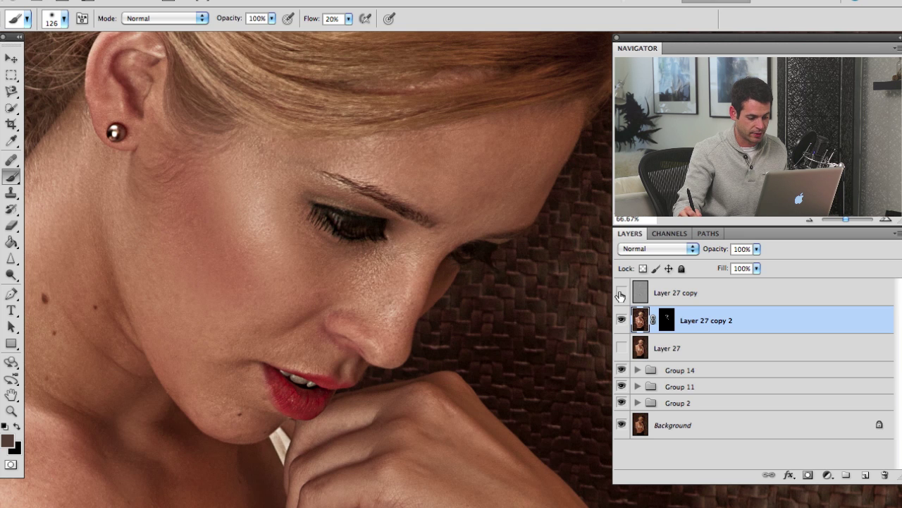
pyautogui.click(621, 295)
# Duplicate the Overlay detail layer twice and group the three copies as Group 15
pyautogui.click(630, 294)
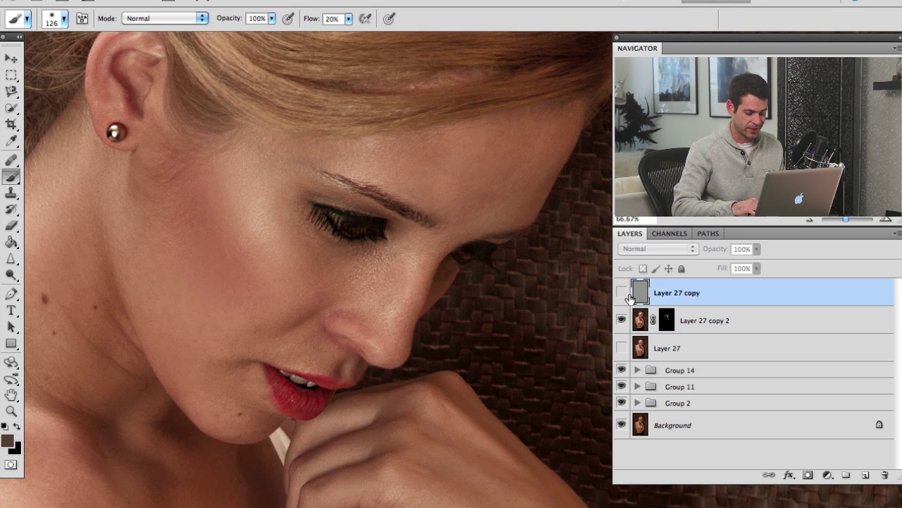
pyautogui.press('super+j')
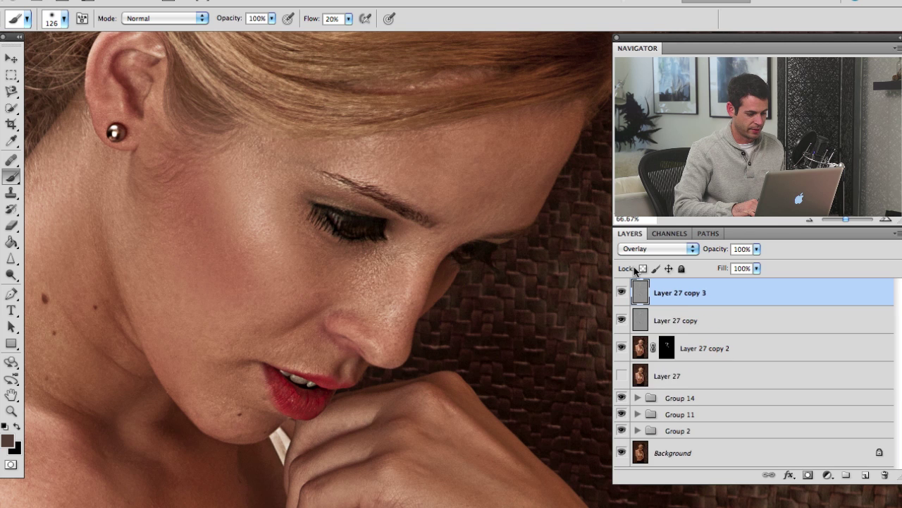
pyautogui.press('super+j')
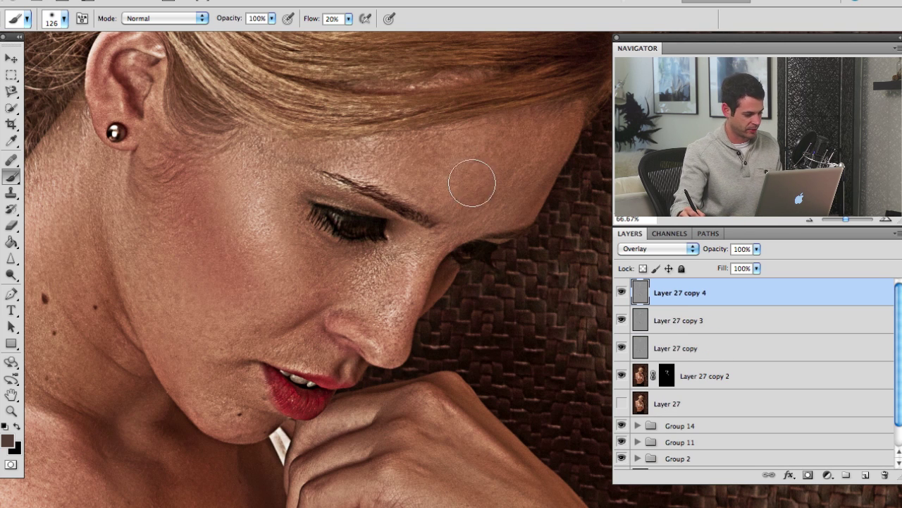
pyautogui.scroll(-2, 423, 271)
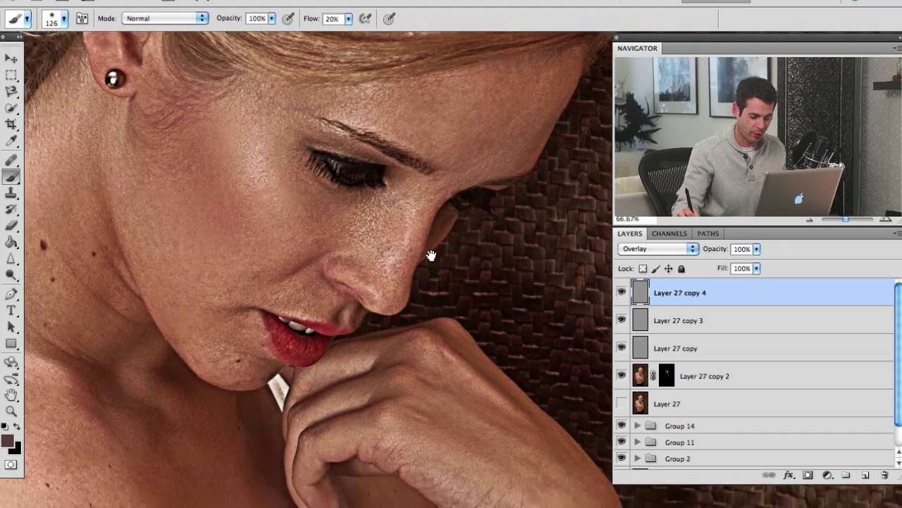
pyautogui.keyDown('shift'); pyautogui.click(718, 356); pyautogui.keyUp('shift')
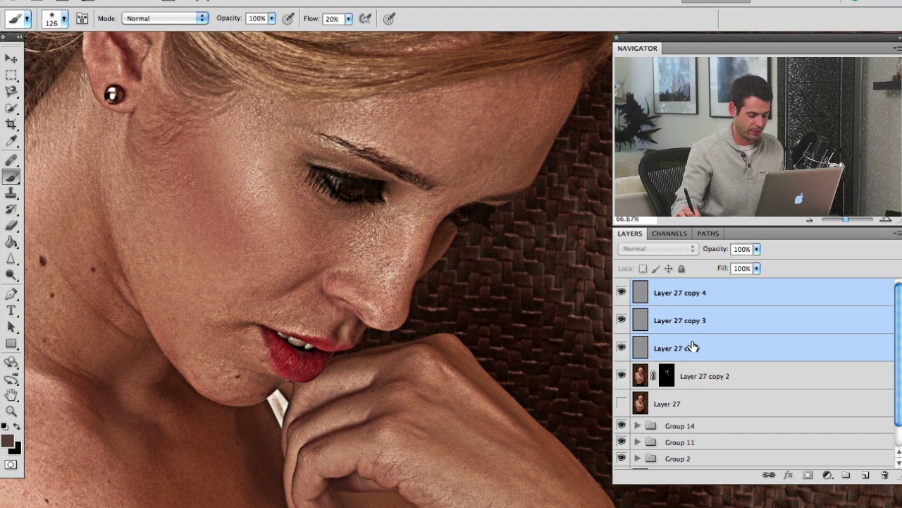
pyautogui.press('super+g')
# Compare the portrait with Group 15 hidden and shown, leaving it visible
pyautogui.click(621, 287)
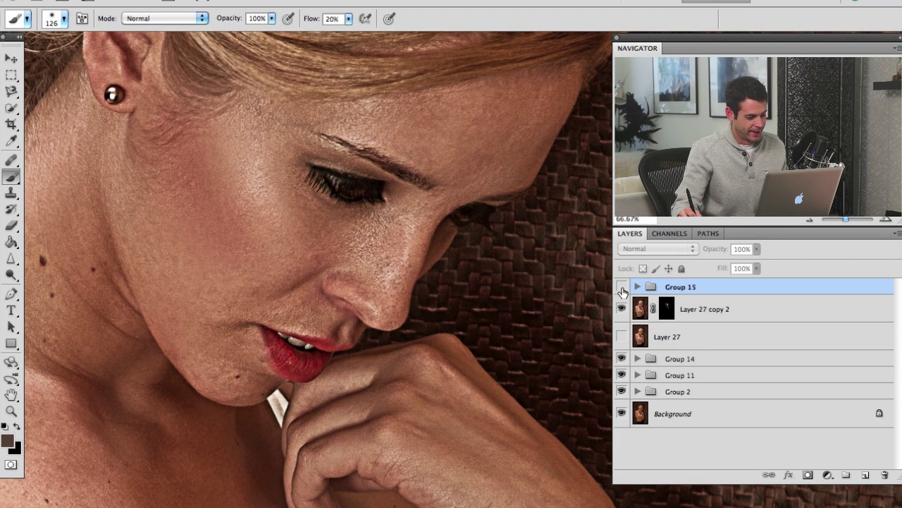
pyautogui.click(622, 289)
pyautogui.click(621, 289)
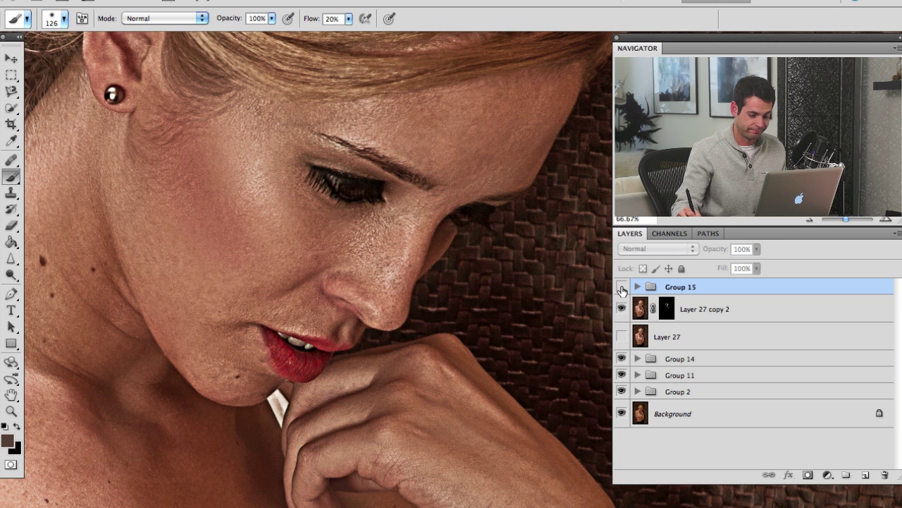
pyautogui.click(621, 289)
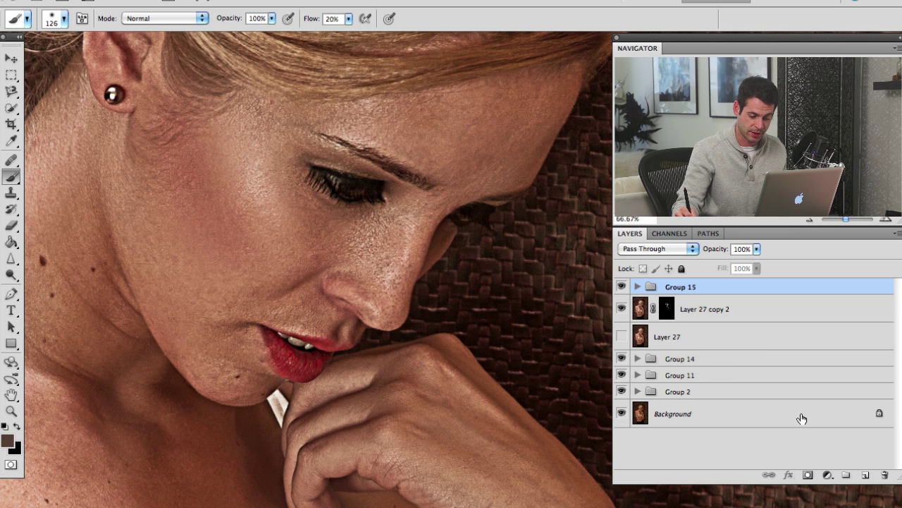
# Give Group 15 a black layer mask and paint the detail back over the eye
pyautogui.keyDown('alt'); pyautogui.click(806, 477); pyautogui.keyUp('alt')
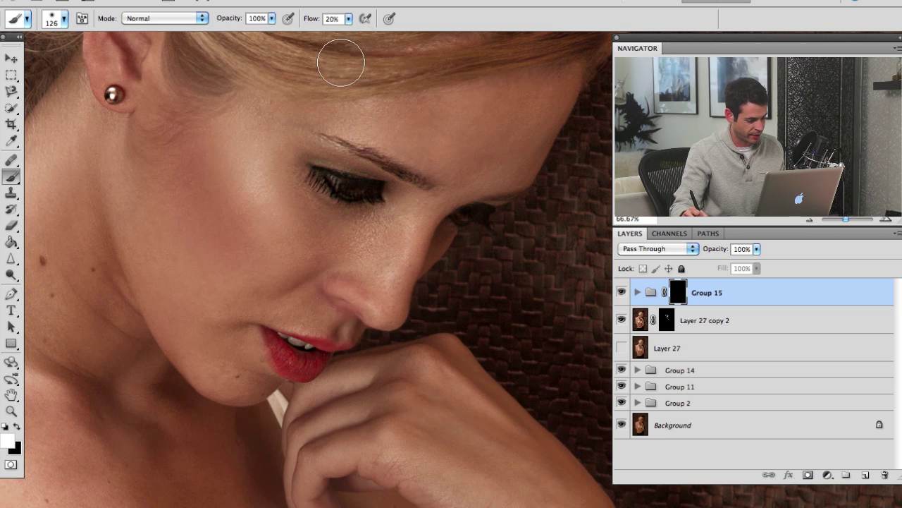
pyautogui.moveTo(358, 200)
pyautogui.mouseDown()
pyautogui.moveTo(331, 166)
pyautogui.moveTo(297, 172)
pyautogui.moveTo(332, 199)
pyautogui.moveTo(314, 172)
pyautogui.moveTo(340, 210)
pyautogui.moveTo(331, 163)
pyautogui.moveTo(347, 208)
pyautogui.moveTo(348, 192)
pyautogui.moveTo(393, 178)
pyautogui.moveTo(349, 216)
pyautogui.moveTo(340, 204)
pyautogui.moveTo(303, 207)
pyautogui.mouseUp()
pyautogui.press('x')
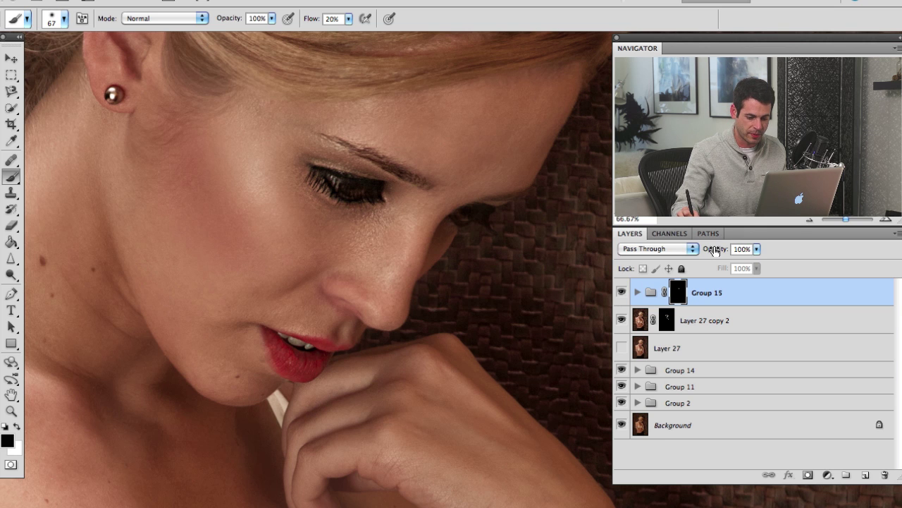
# Zoom out, compare Group 15, then select it together with Layer 27 copy 2
pyautogui.click(809, 220)
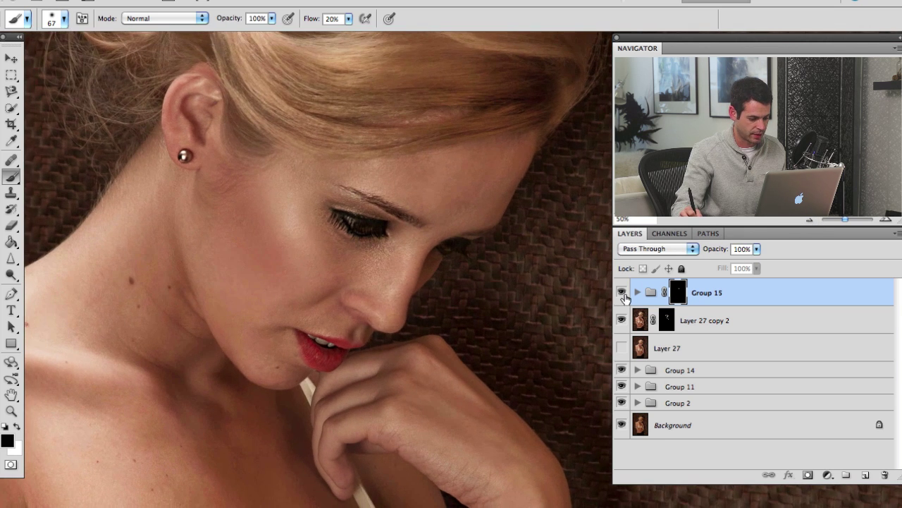
pyautogui.moveTo(625, 298)
pyautogui.mouseDown()
pyautogui.moveTo(621, 319)
pyautogui.moveTo(623, 302)
pyautogui.mouseUp()
pyautogui.click(622, 296)
pyautogui.keyDown('shift'); pyautogui.click(733, 322); pyautogui.keyUp('shift')
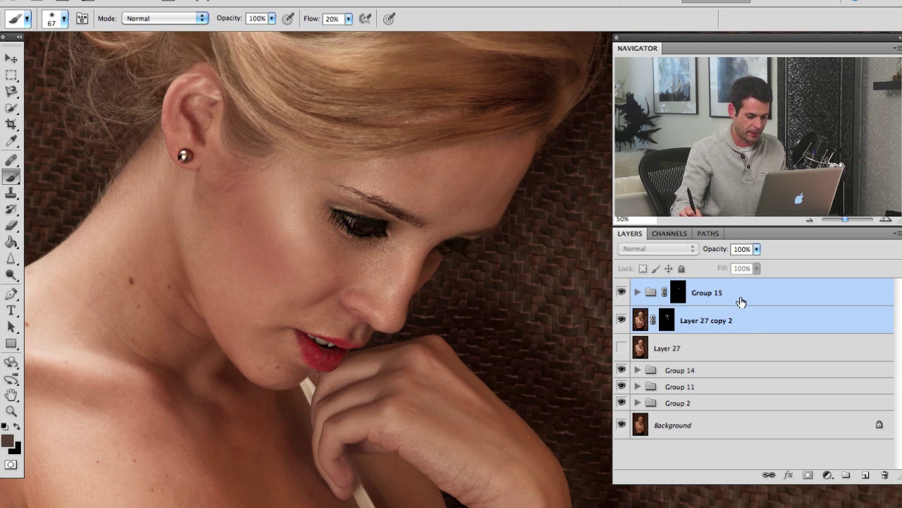
# Group Group 15 and Layer 27 copy 2 into Group 16 and compare it on and off
pyautogui.hotkey('ctrl', 'g')
pyautogui.click(621, 290)
pyautogui.click(621, 291)
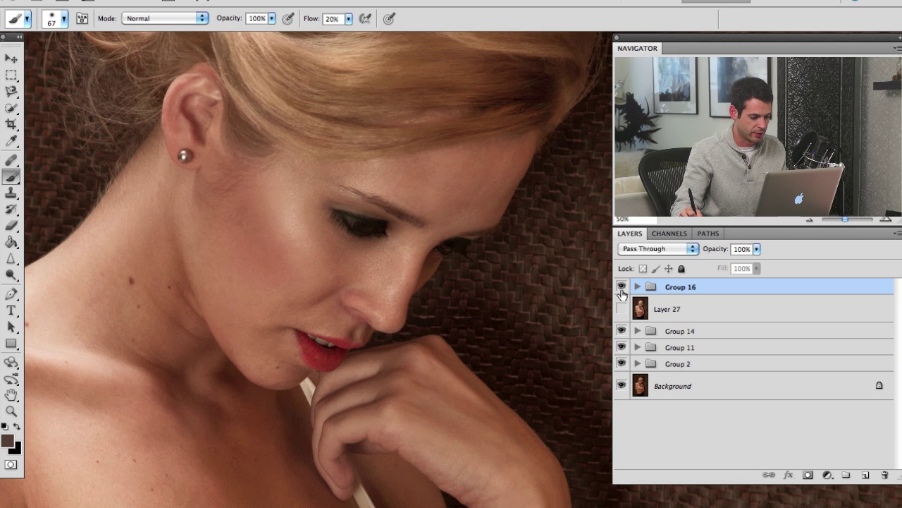
pyautogui.click(620, 290)
pyautogui.click(621, 289)
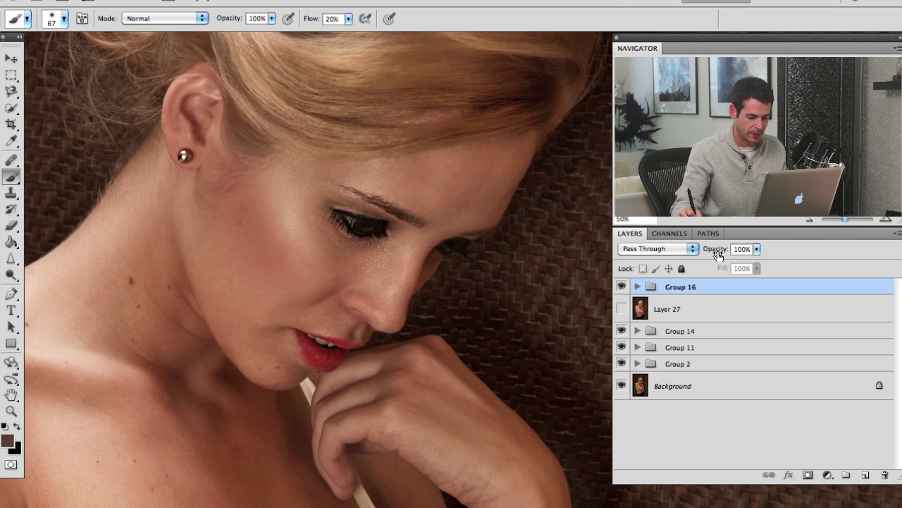
pyautogui.click(621, 289)
pyautogui.click(621, 289)
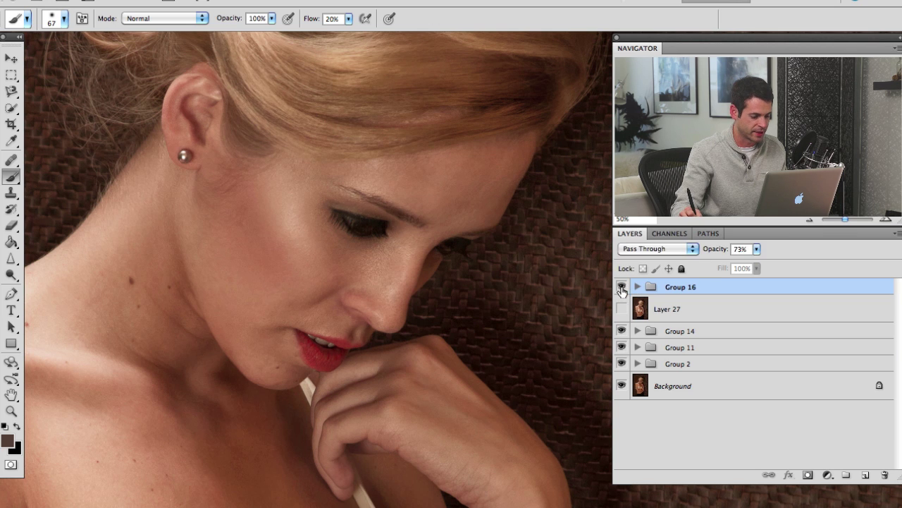
pyautogui.click(621, 289)
pyautogui.click(621, 289)
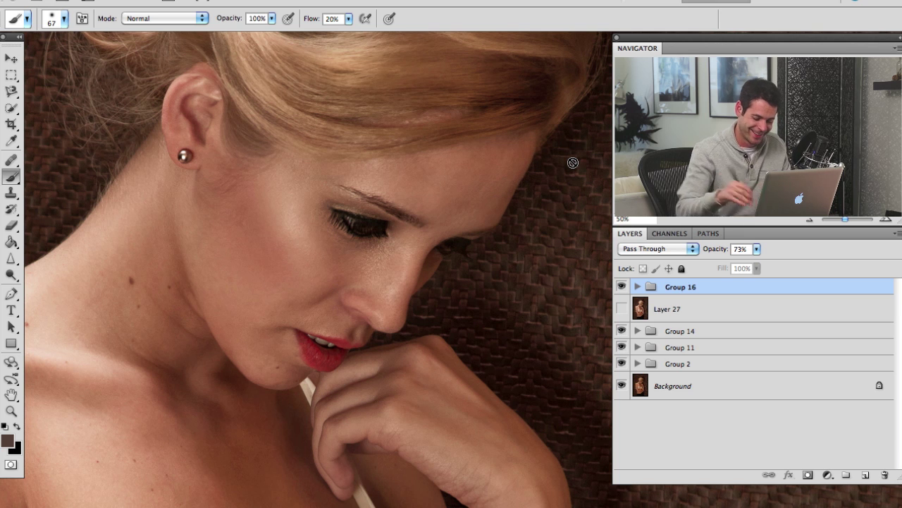
# Zoom out to the whole portrait and compare it with and without Group 16
pyautogui.hotkey('ctrl', '-')
pyautogui.hotkey('ctrl', '-')
pyautogui.hotkey('ctrl', '-')
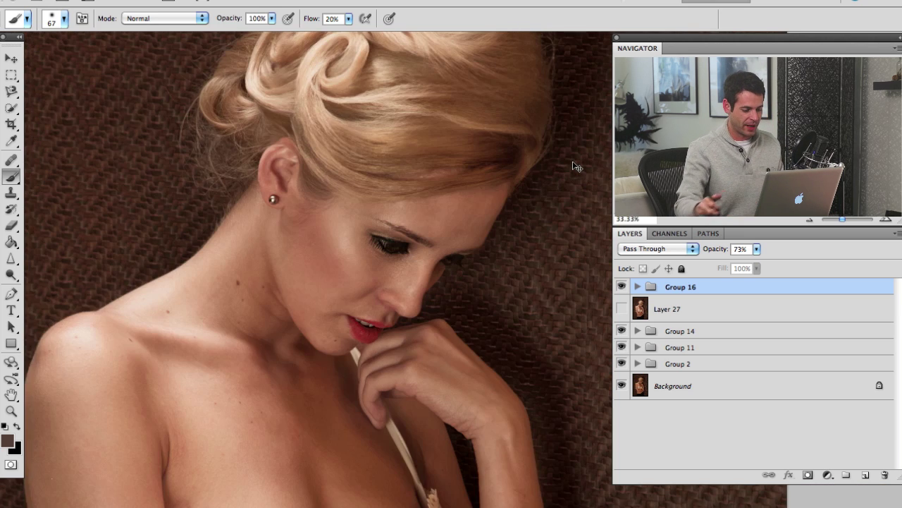
pyautogui.scroll(-3, 492, 269)
pyautogui.hscroll(3, 492, 269)
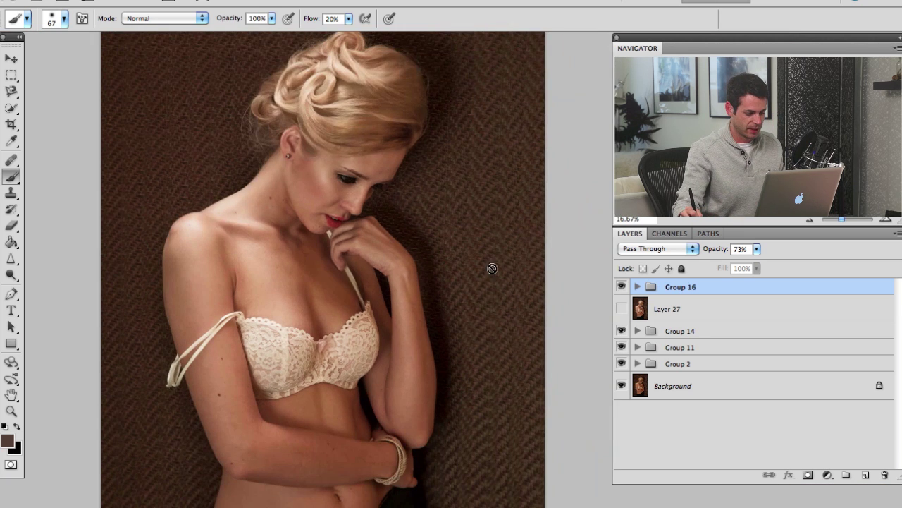
pyautogui.click(622, 287)
pyautogui.click(621, 288)
pyautogui.click(621, 288)
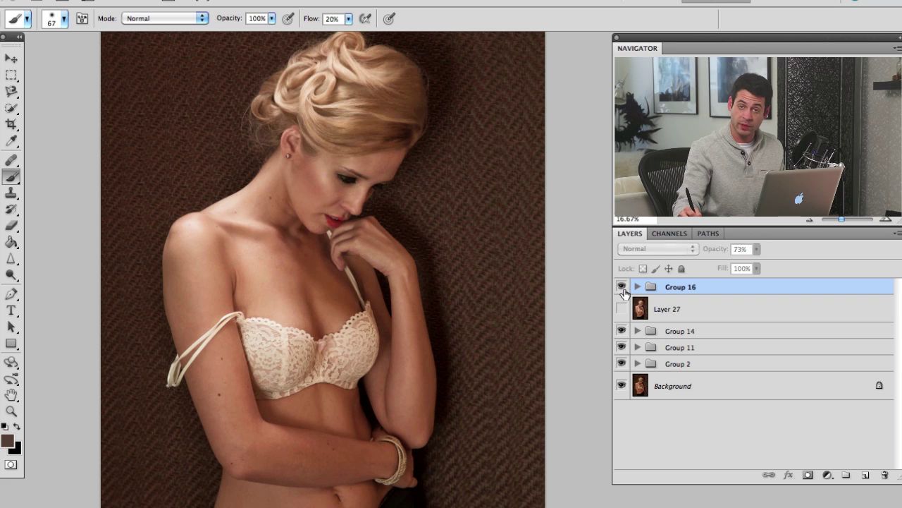
pyautogui.click(622, 288)
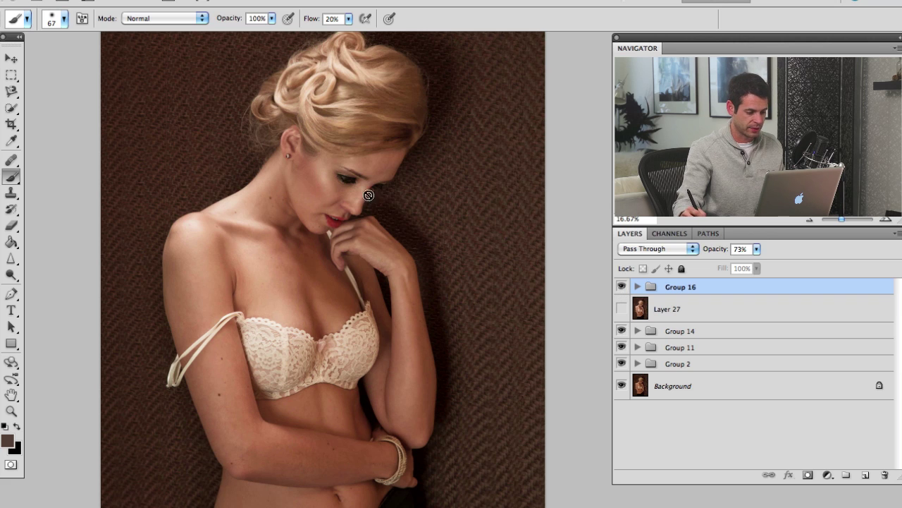
# Add a Curves adjustment layer with the curve raised to brighten the image
pyautogui.hotkey('ctrl', '-')
pyautogui.hscroll(2, 401, 244)
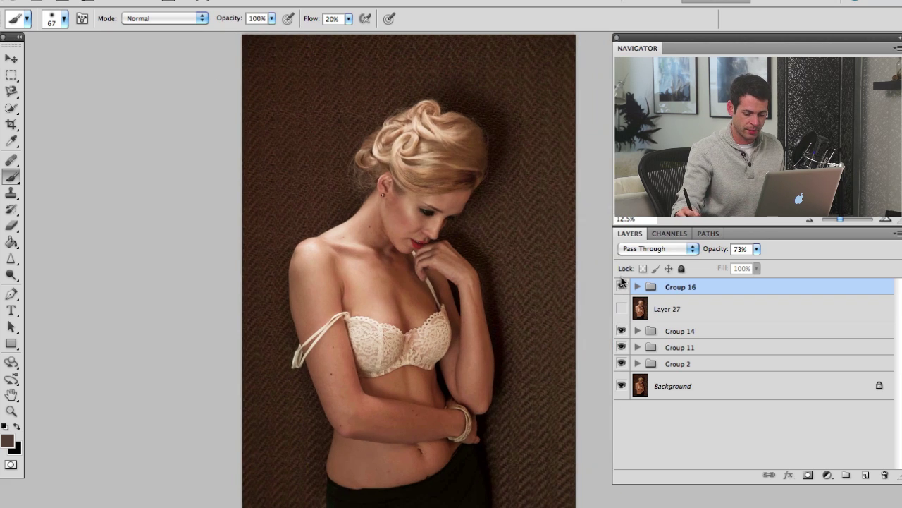
pyautogui.click(622, 288)
pyautogui.click(622, 288)
pyautogui.click(829, 478)
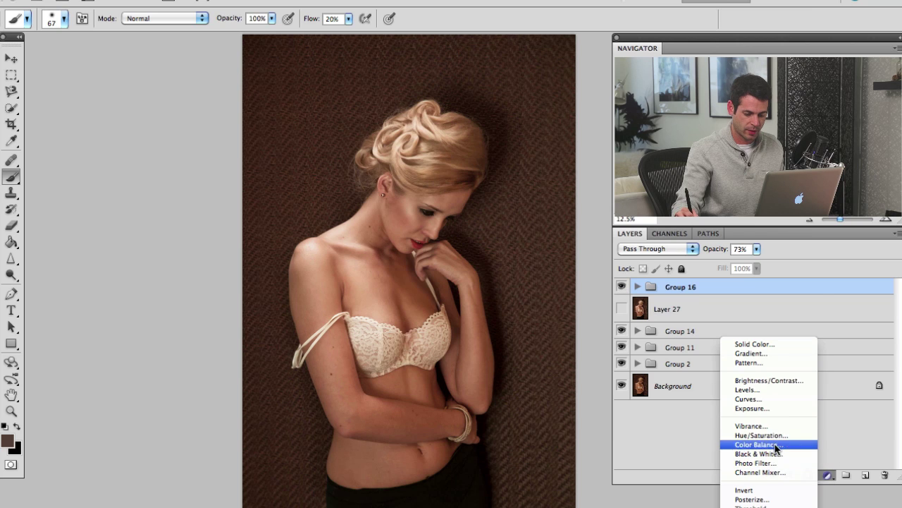
pyautogui.click(765, 400)
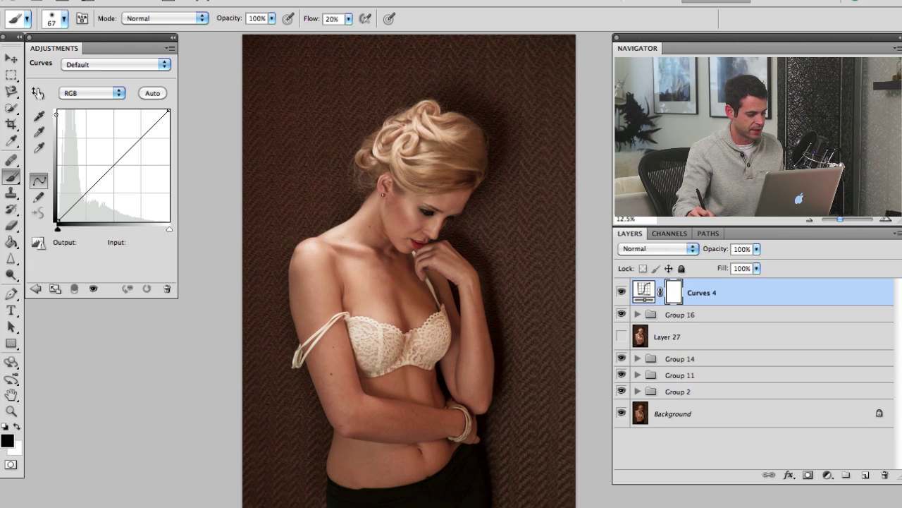
pyautogui.moveTo(113, 167); pyautogui.dragTo(107, 151)
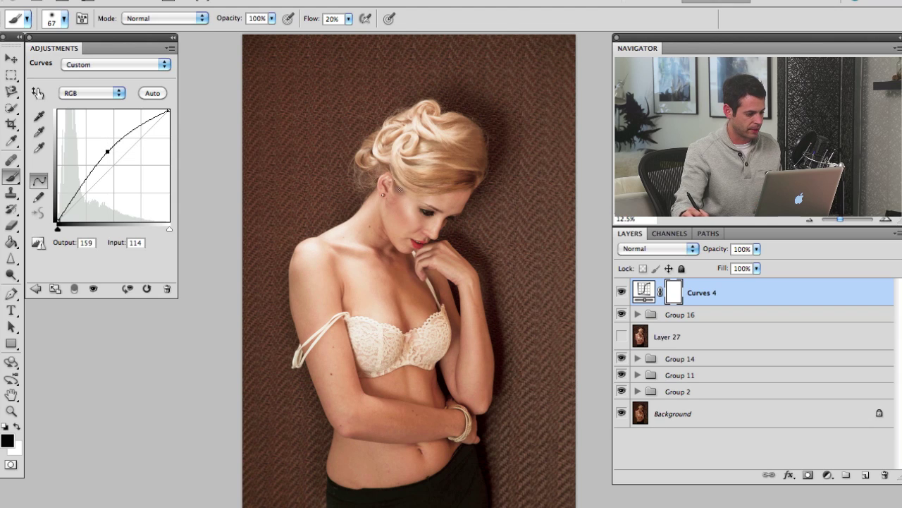
# Lasso the face, neck and hair, fill the Curves 4 mask and invert it
pyautogui.press('l')
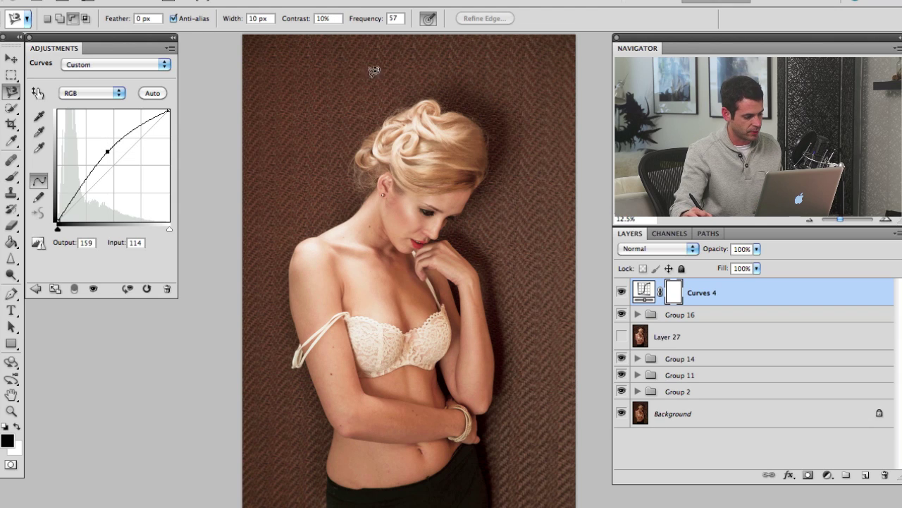
pyautogui.click(11, 92)
pyautogui.click(57, 90)
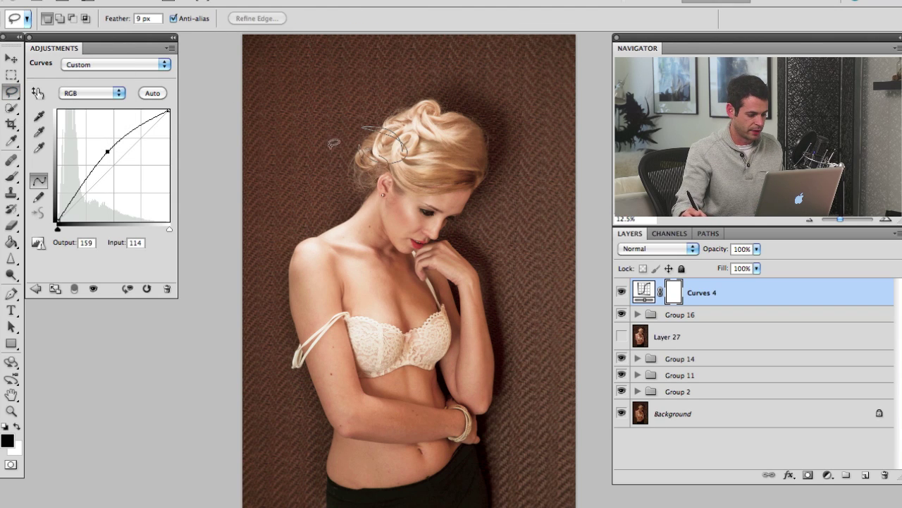
pyautogui.moveTo(351, 248)
pyautogui.mouseDown()
pyautogui.moveTo(391, 187)
pyautogui.moveTo(420, 235)
pyautogui.moveTo(472, 175)
pyautogui.moveTo(411, 174)
pyautogui.moveTo(379, 125)
pyautogui.moveTo(487, 208)
pyautogui.moveTo(435, 248)
pyautogui.moveTo(454, 186)
pyautogui.moveTo(476, 300)
pyautogui.moveTo(446, 171)
pyautogui.moveTo(525, 188)
pyautogui.moveTo(450, 142)
pyautogui.moveTo(453, 100)
pyautogui.moveTo(356, 152)
pyautogui.moveTo(405, 170)
pyautogui.mouseUp()
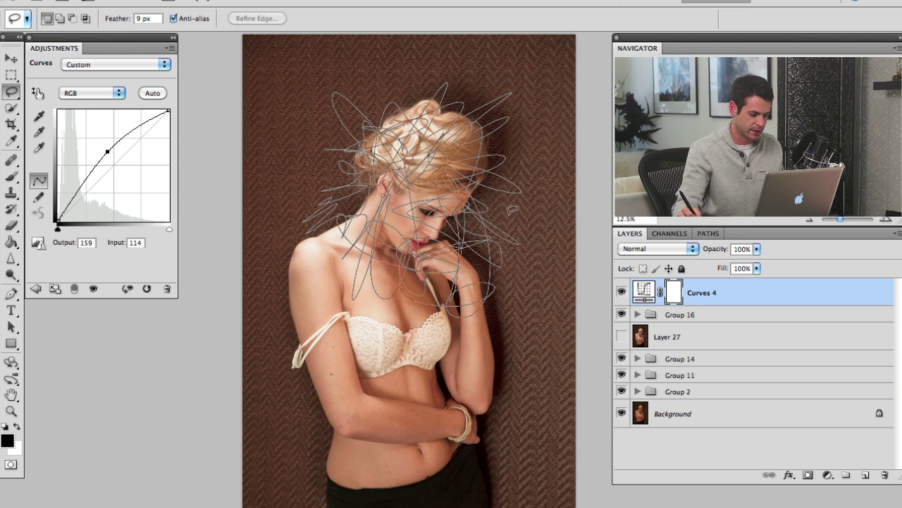
pyautogui.moveTo(512, 210); pyautogui.dragTo(511, 206)
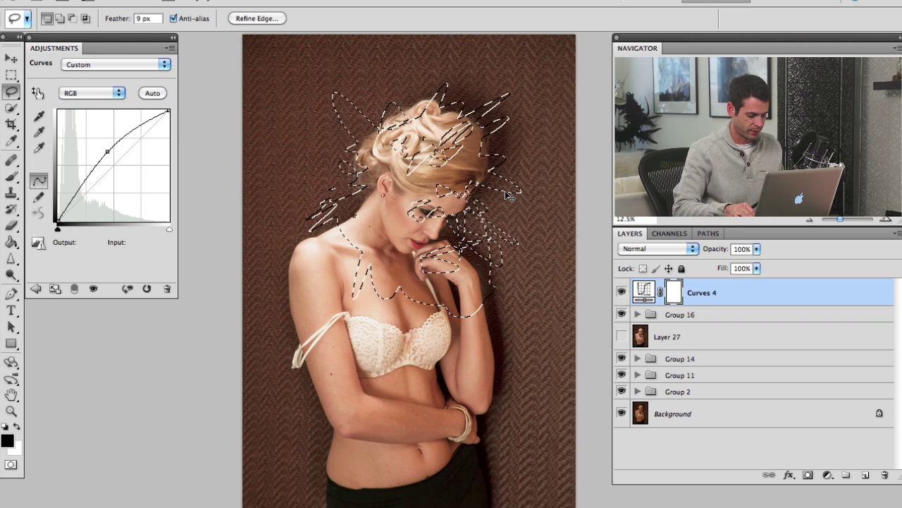
pyautogui.hotkey('alt', 'BackSpace')
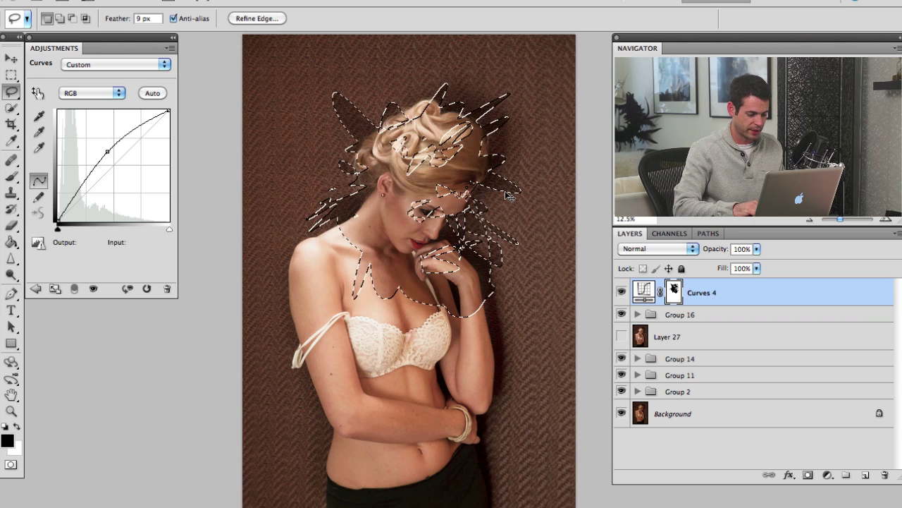
pyautogui.hotkey('ctrl', 'd')
pyautogui.hotkey('ctrl', 'i')
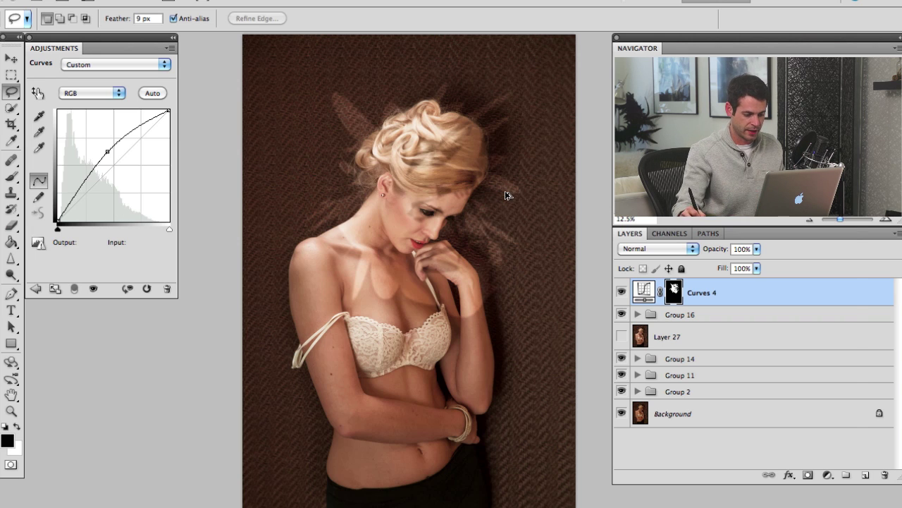
# Gaussian Blur the Curves 4 mask at 132.1 px and compare the brightening
pyautogui.hotkey('ctrl', 'alt', 'f')
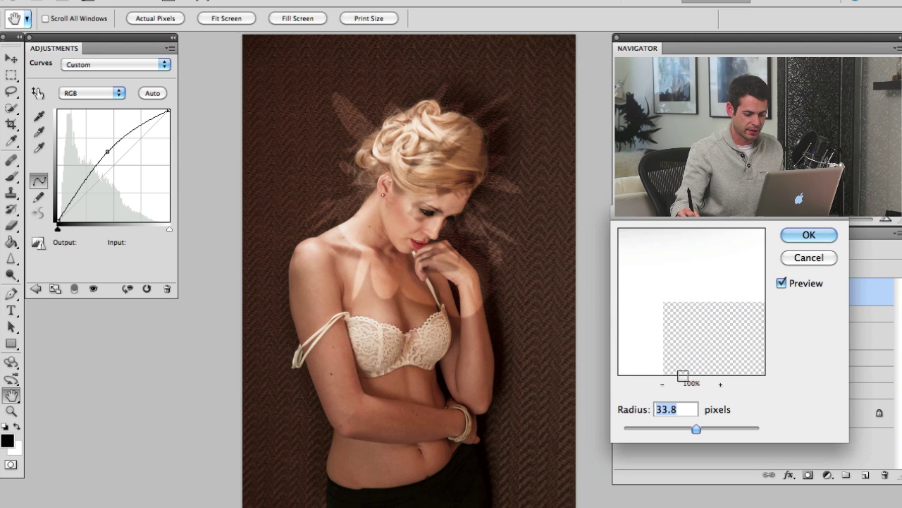
pyautogui.moveTo(697, 428); pyautogui.dragTo(735, 423)
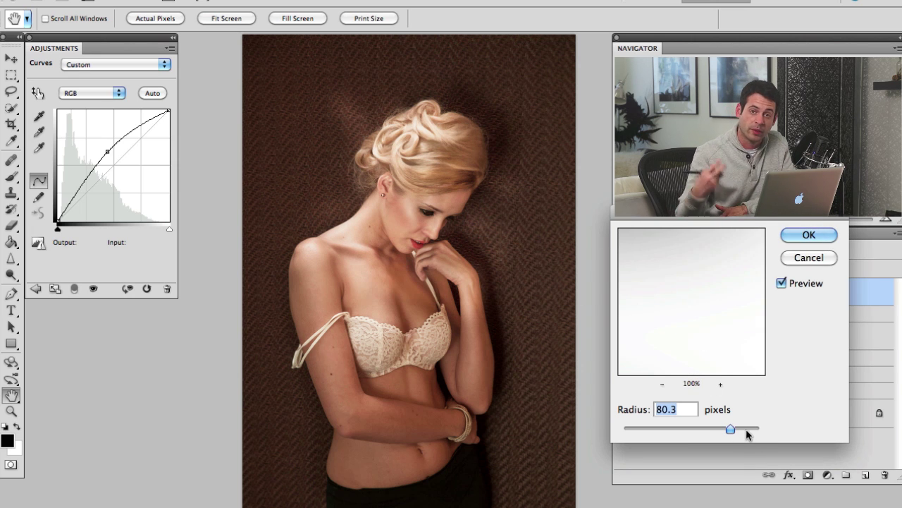
pyautogui.moveTo(746, 429); pyautogui.dragTo(753, 426)
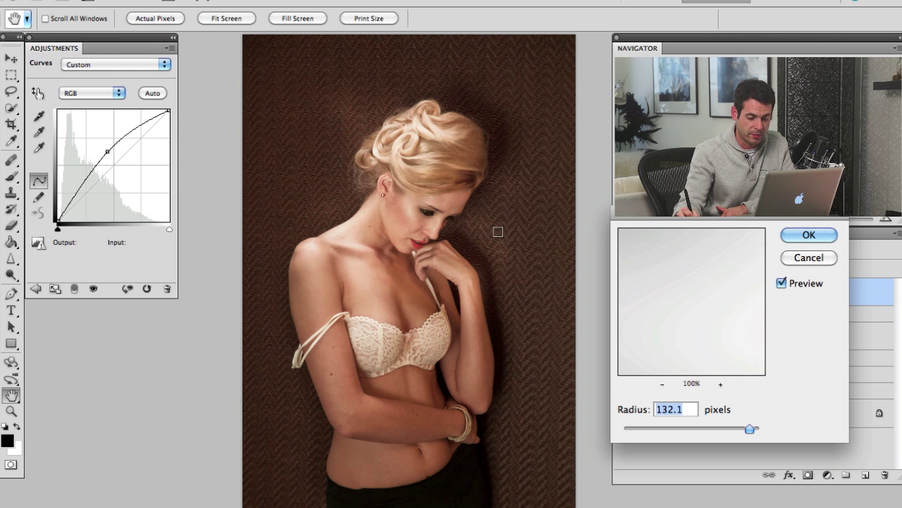
pyautogui.click(808, 234)
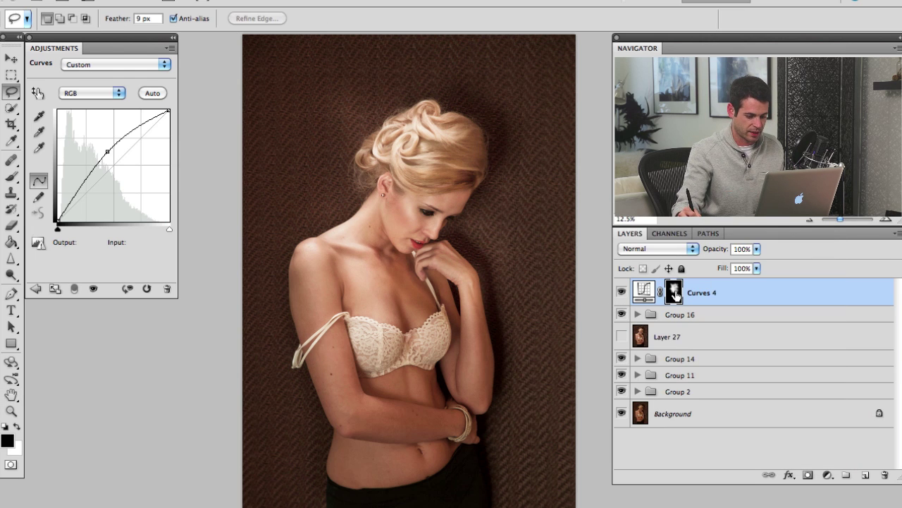
pyautogui.keyDown('alt'); pyautogui.click(678, 293); pyautogui.keyUp('alt')
pyautogui.keyDown('alt'); pyautogui.click(678, 294); pyautogui.keyUp('alt')
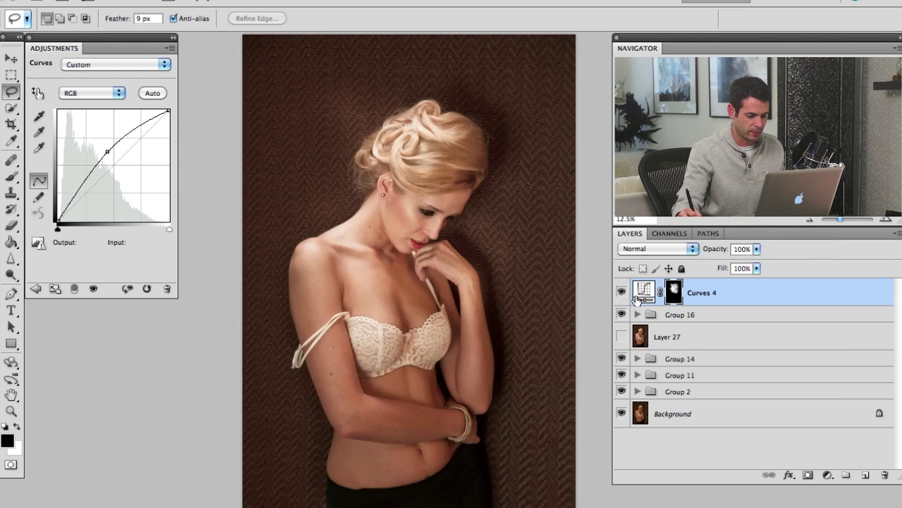
pyautogui.click(621, 292)
pyautogui.click(621, 292)
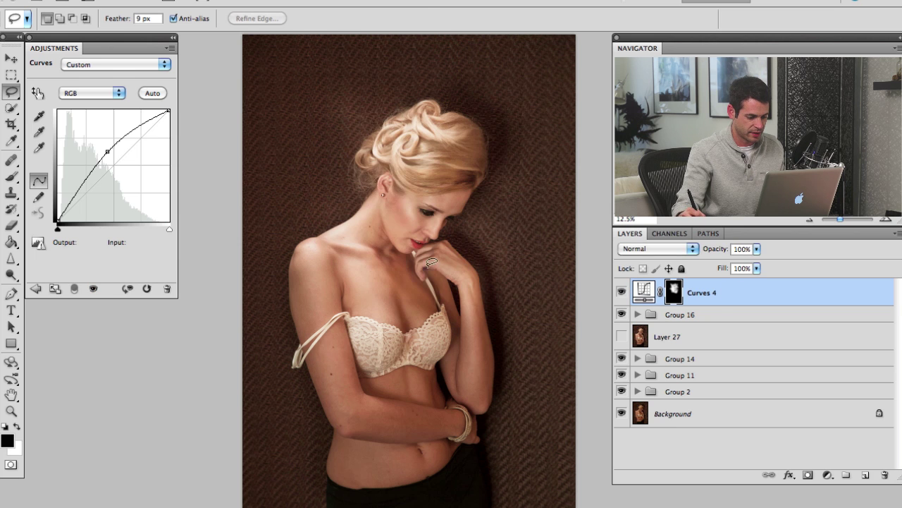
# Compare the image with and without Curves 4 and enlarge the brush to 1528
pyautogui.press('v')
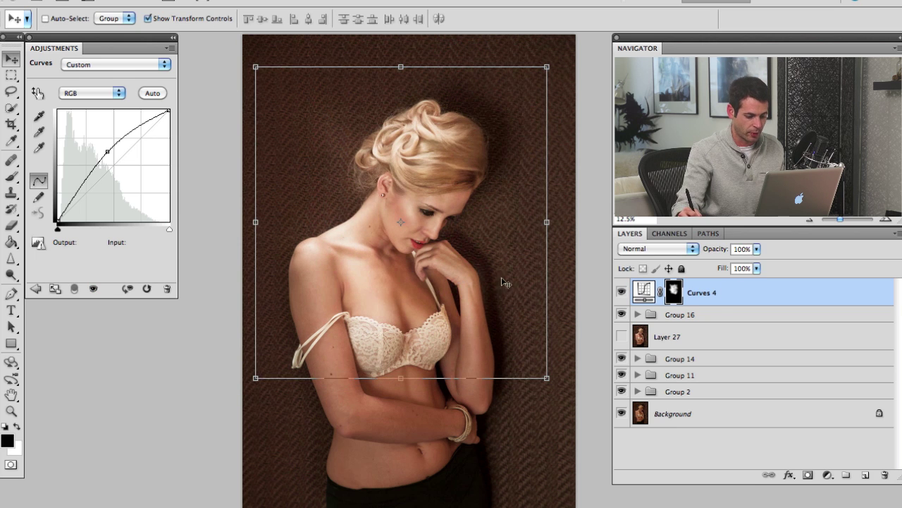
pyautogui.click(622, 293)
pyautogui.click(622, 293)
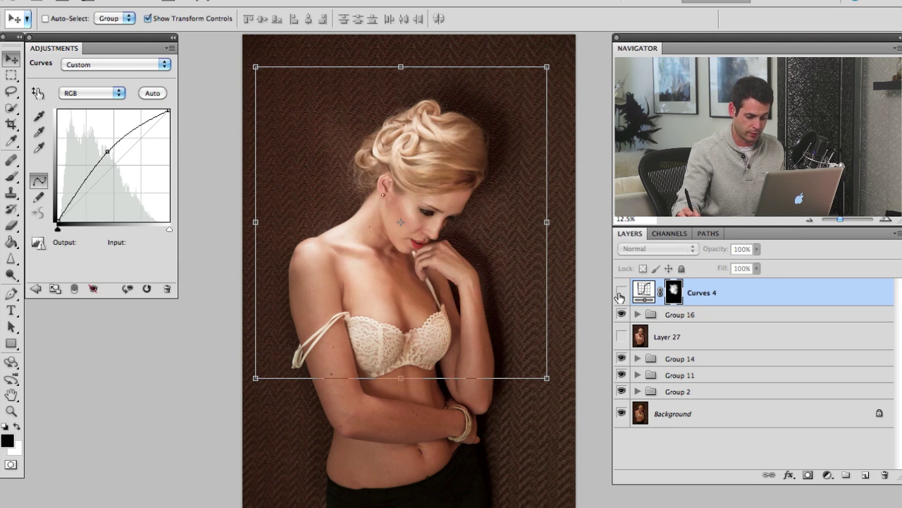
pyautogui.click(623, 295)
pyautogui.click(623, 296)
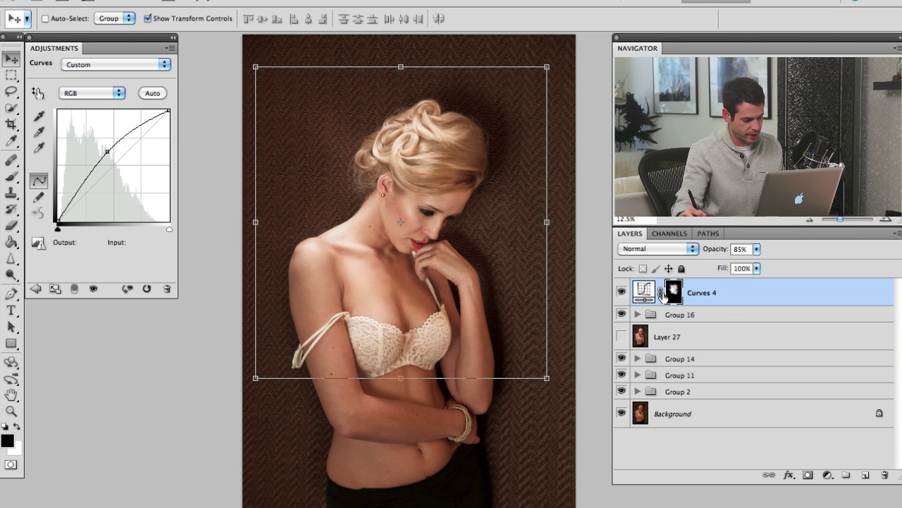
pyautogui.press('b')
pyautogui.moveTo(359, 298); pyautogui.dragTo(423, 299)
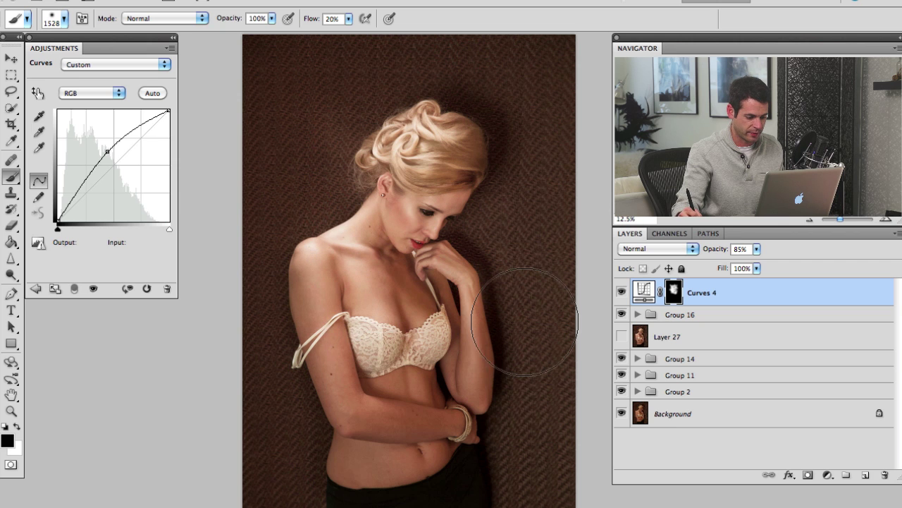
# Lower the Curves 4 opacity to about 75%
pyautogui.click(621, 294)
pyautogui.click(622, 294)
pyautogui.click(622, 294)
pyautogui.click(621, 294)
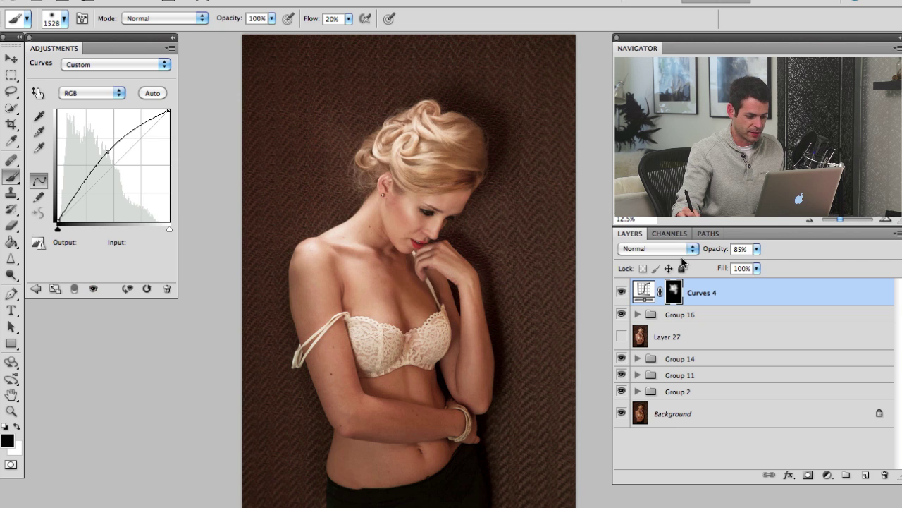
pyautogui.moveTo(728, 251); pyautogui.dragTo(716, 252)
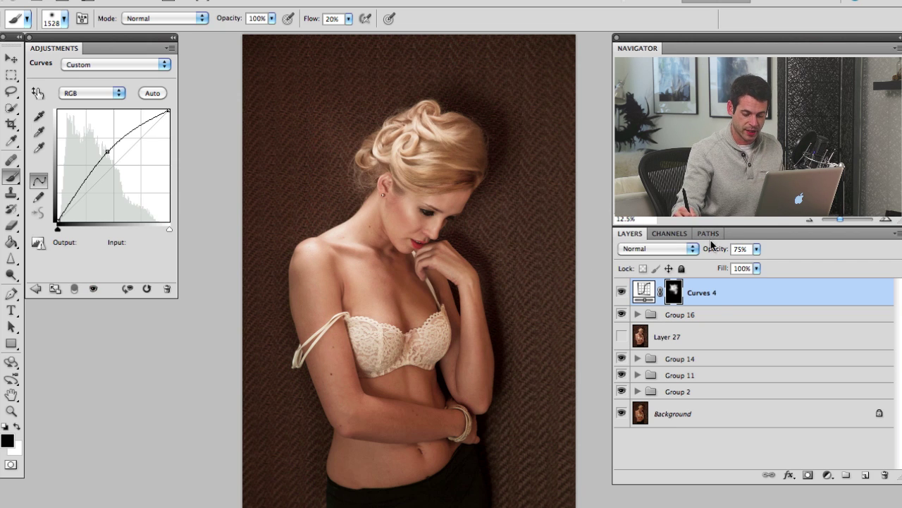
# Add a Curves 5 adjustment layer with the curve pulled down to darken
pyautogui.click(829, 473)
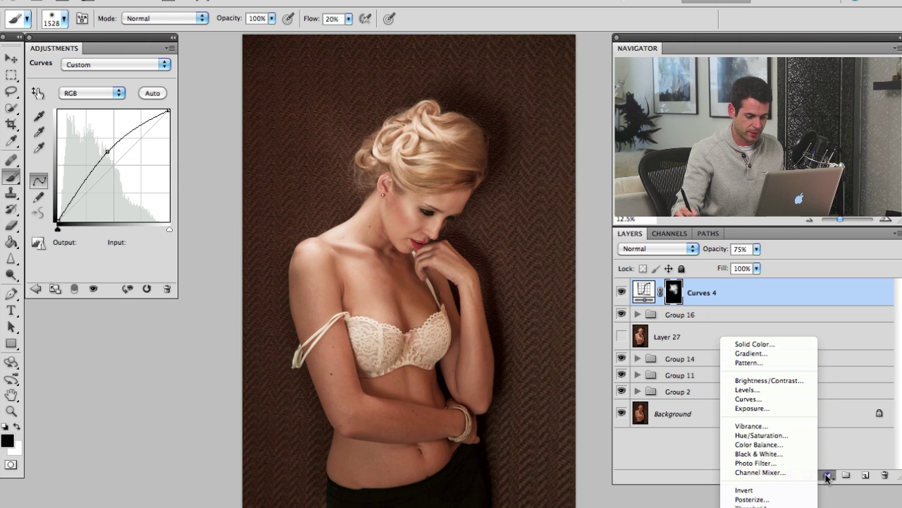
pyautogui.click(770, 398)
pyautogui.moveTo(111, 169); pyautogui.dragTo(120, 172)
# Draw an elliptical selection around the woman and fill it in the Curves 5 mask
pyautogui.press('m')
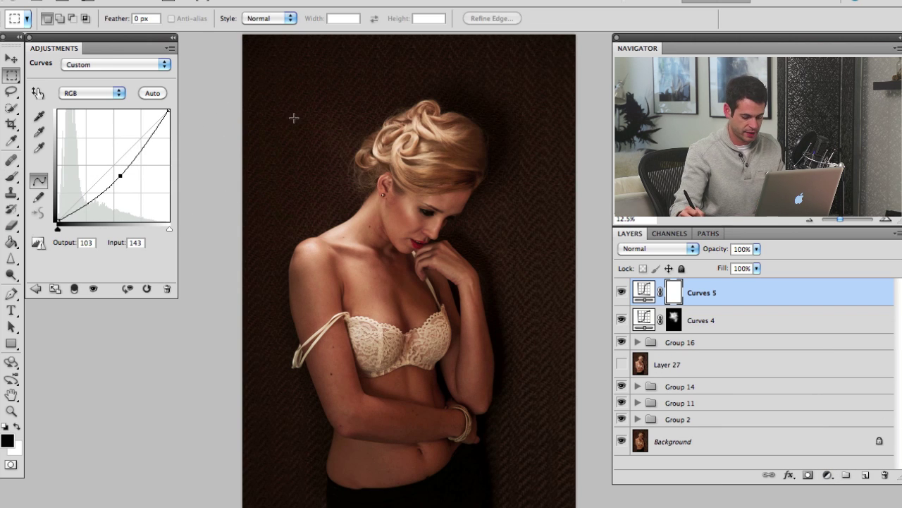
pyautogui.moveTo(396, 297)
pyautogui.mouseDown()
pyautogui.moveTo(389, 302)
pyautogui.moveTo(413, 301)
pyautogui.mouseUp()
pyautogui.hotkey('shift', 'm')
pyautogui.moveTo(280, 66); pyautogui.dragTo(369, 197)
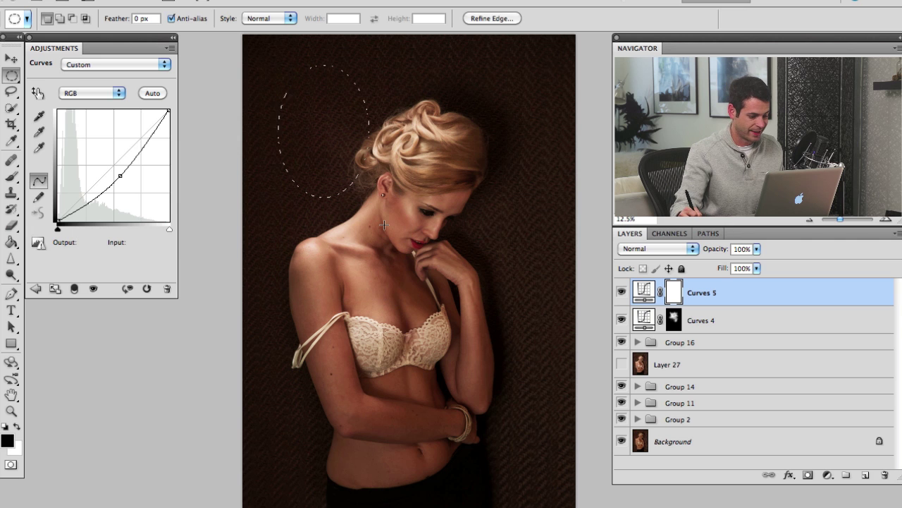
pyautogui.moveTo(533, 409); pyautogui.dragTo(543, 434)
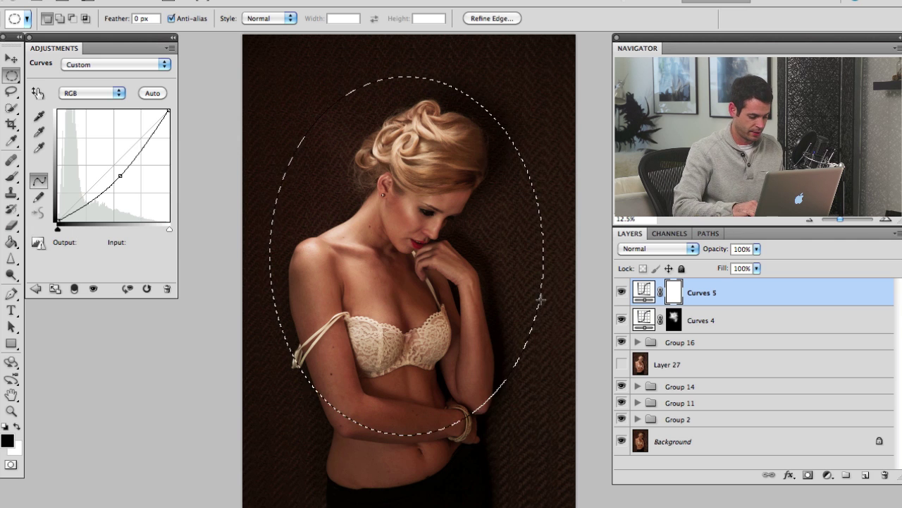
pyautogui.hotkey('alt', 'BackSpace')
pyautogui.hotkey('ctrl', 'd')
# Blur the Curves 5 mask at 132.1 px and compare the vignette on and off
pyautogui.hotkey('ctrl', 'alt', 'f')
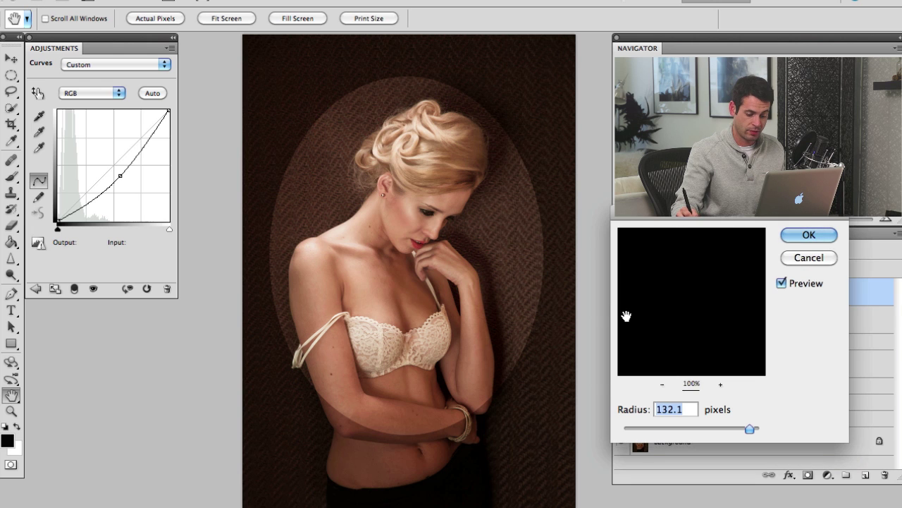
pyautogui.click(810, 235)
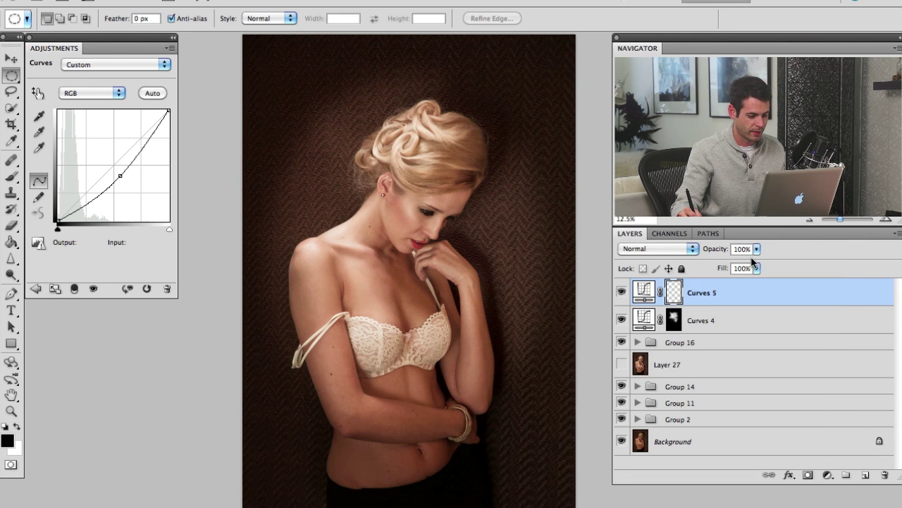
pyautogui.click(622, 292)
pyautogui.click(622, 293)
pyautogui.click(622, 292)
pyautogui.click(621, 293)
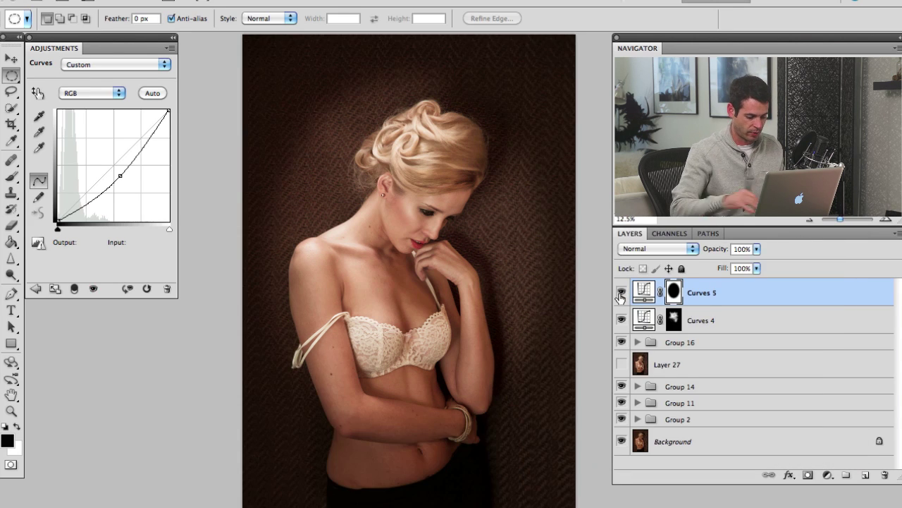
# Try Gaussian Blur radii of 250 and 0.1 on the mask, then cancel
pyautogui.press('super+alt+f')
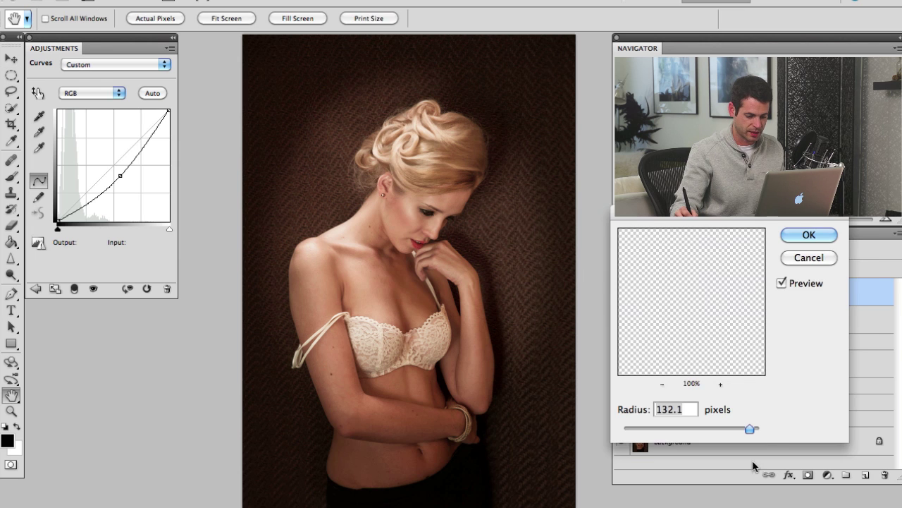
pyautogui.moveTo(751, 431); pyautogui.dragTo(762, 429)
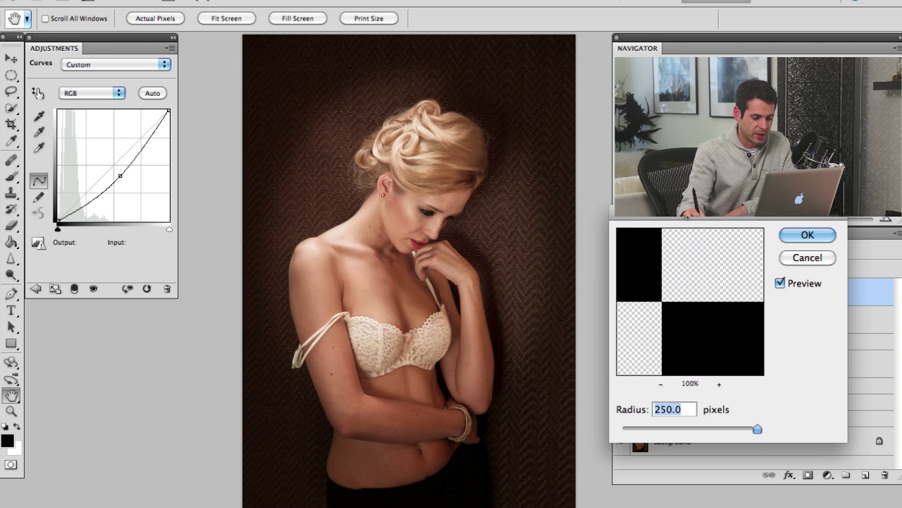
pyautogui.moveTo(684, 210); pyautogui.dragTo(428, 160)
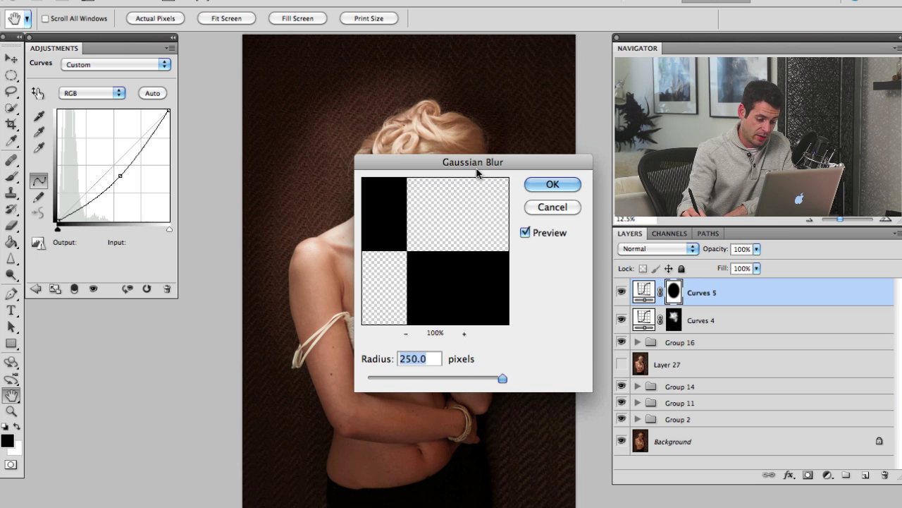
pyautogui.write('0.1')
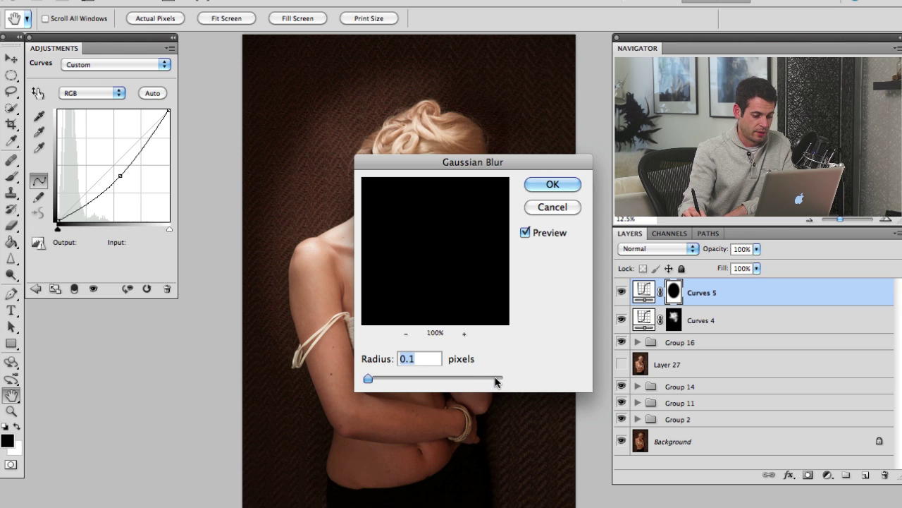
pyautogui.moveTo(507, 162); pyautogui.dragTo(471, 121)
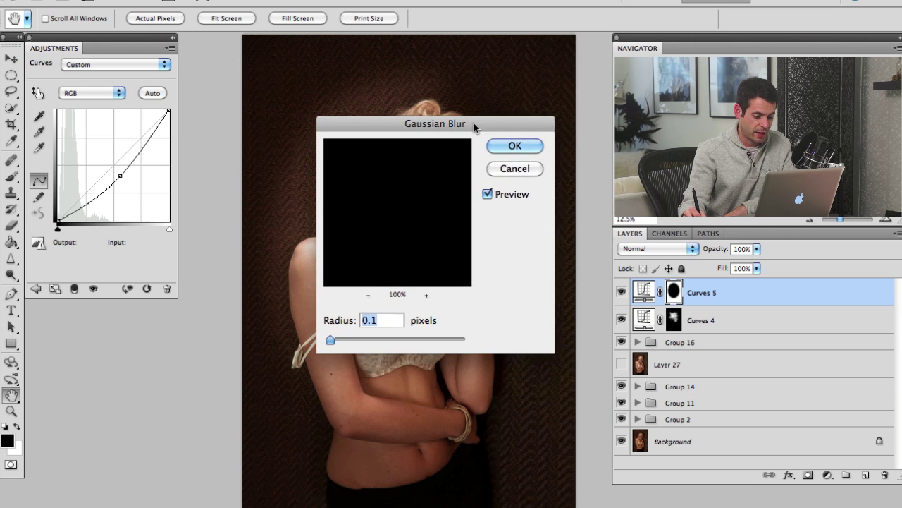
pyautogui.click(514, 166)
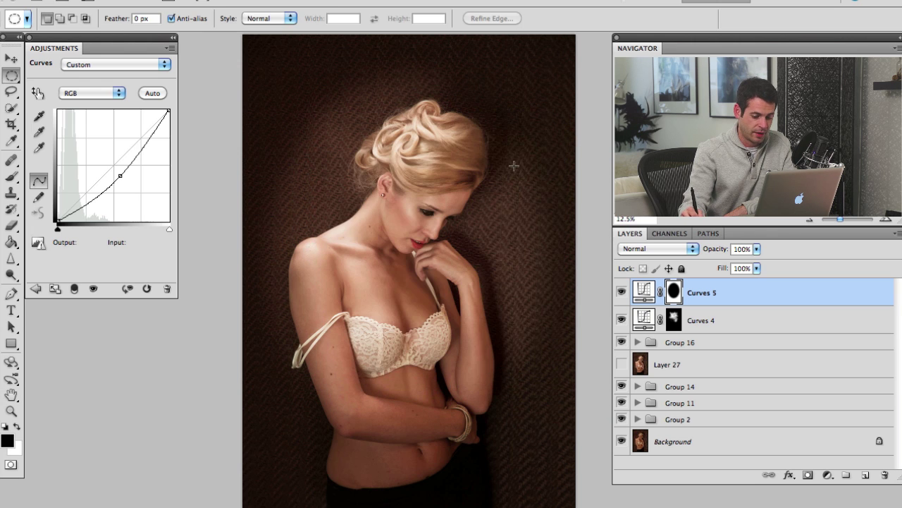
pyautogui.click(621, 291)
pyautogui.click(622, 291)
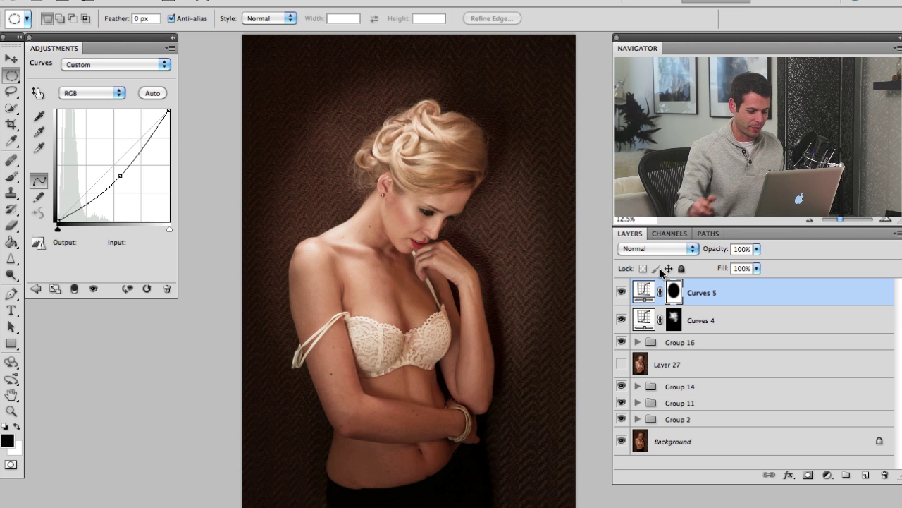
# Reapply the 132.1 px Gaussian Blur to the Curves 5 mask and compare the vignette
pyautogui.press('super+alt+f')
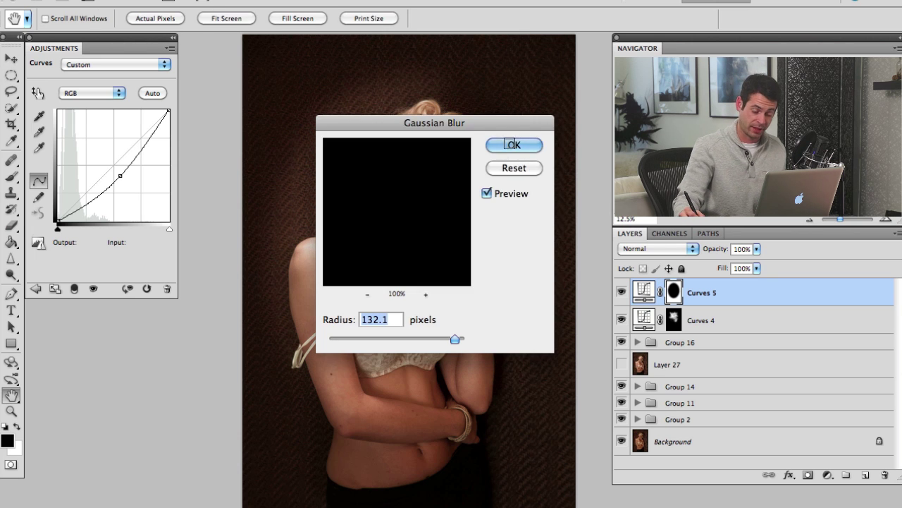
pyautogui.click(515, 144)
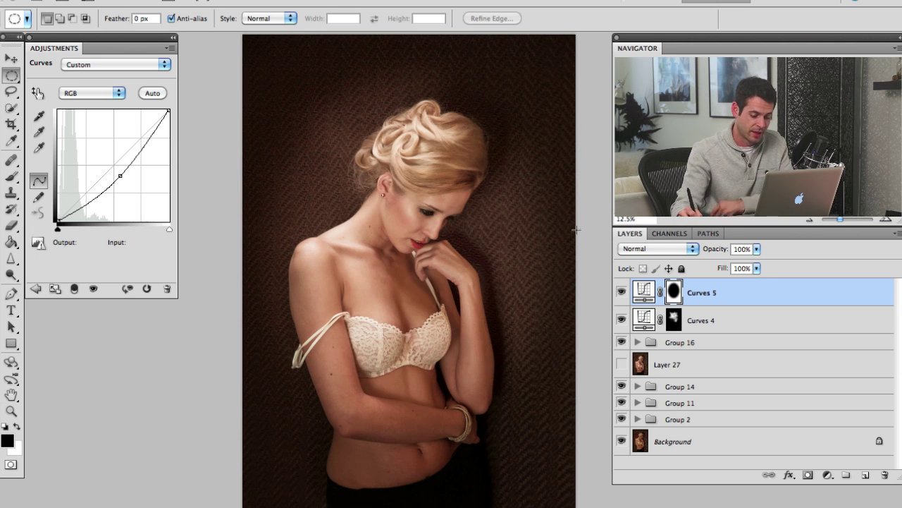
pyautogui.click(622, 293)
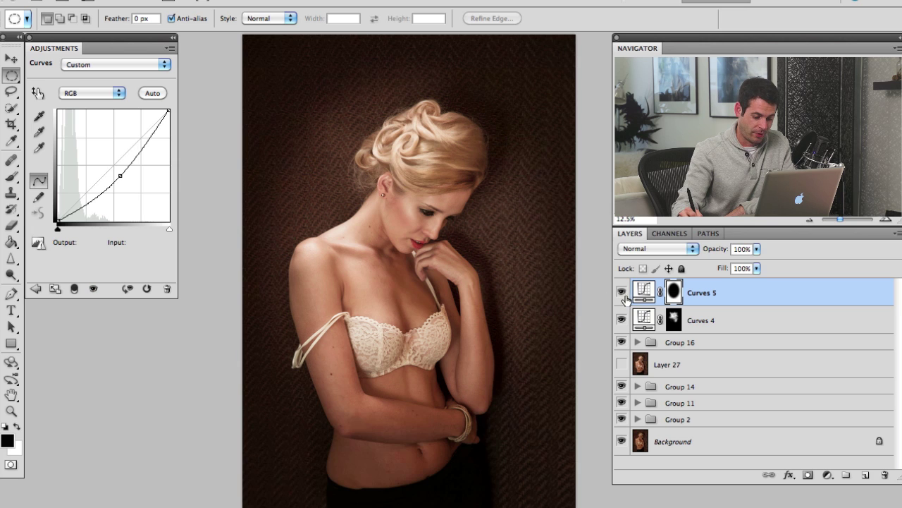
pyautogui.click(622, 292)
pyautogui.click(622, 292)
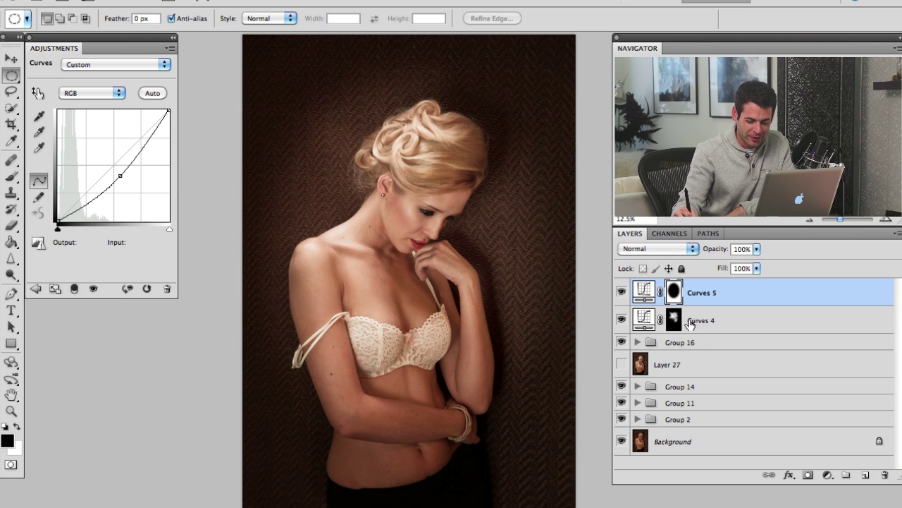
# Add a Levels layer and lift the Blue channel's output black level to 19
pyautogui.click(825, 477)
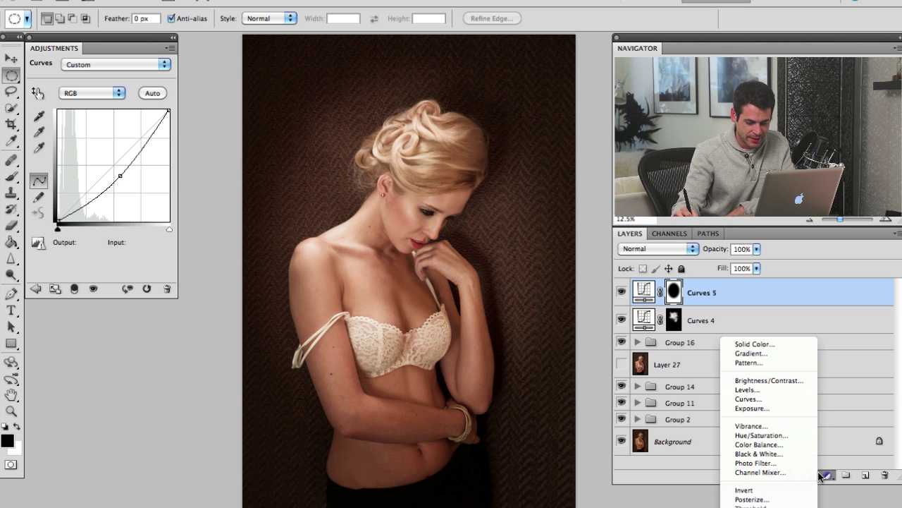
pyautogui.click(748, 390)
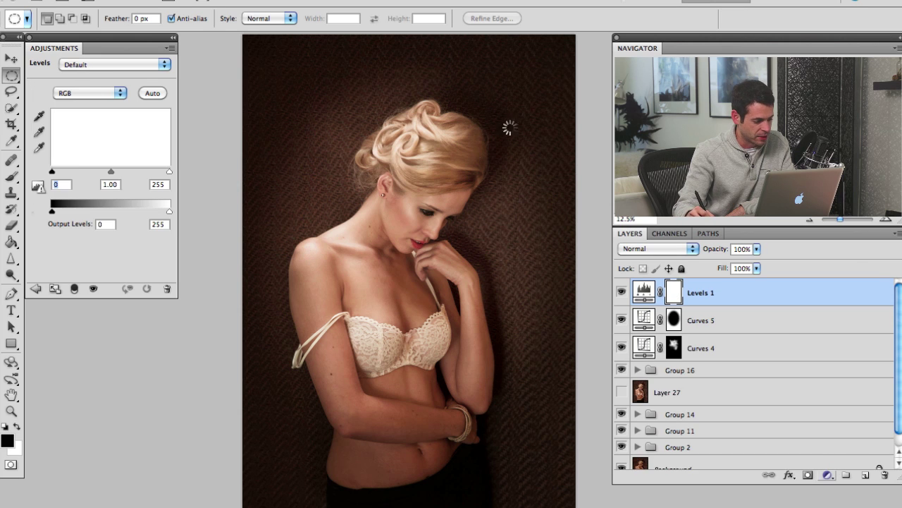
pyautogui.click(82, 94)
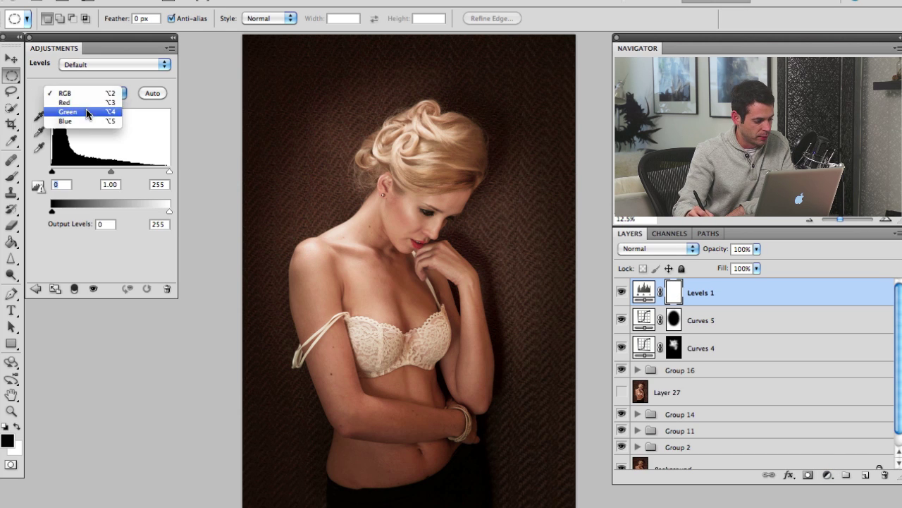
pyautogui.click(86, 122)
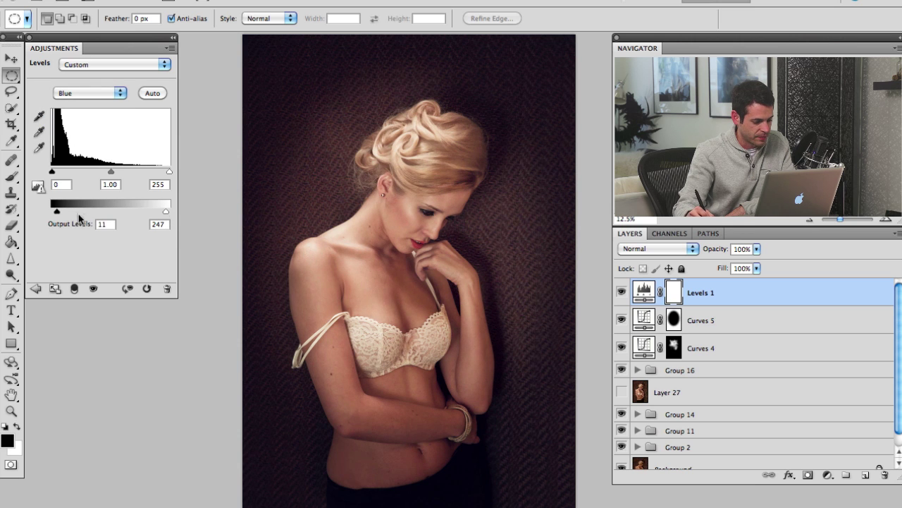
pyautogui.moveTo(58, 212); pyautogui.dragTo(60, 213)
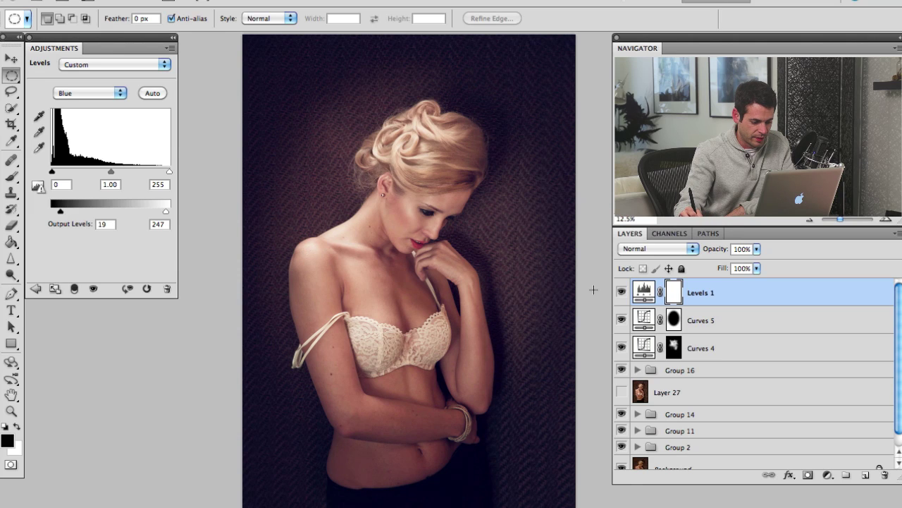
# Compare the cool tint on and off and set Levels 1 opacity to 65%
pyautogui.click(621, 293)
pyautogui.click(621, 293)
pyautogui.click(621, 292)
pyautogui.click(621, 292)
pyautogui.click(621, 292)
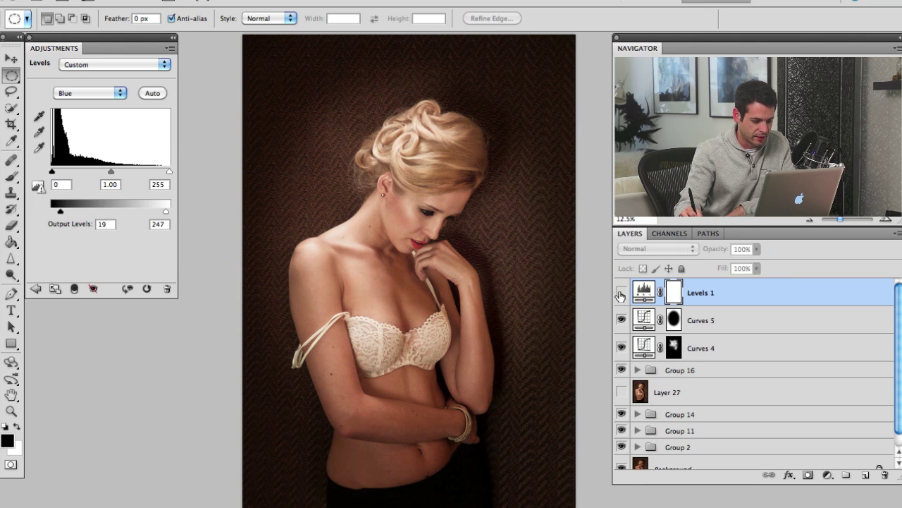
pyautogui.click(621, 292)
pyautogui.click(621, 292)
pyautogui.click(621, 292)
pyautogui.moveTo(720, 249); pyautogui.dragTo(695, 254)
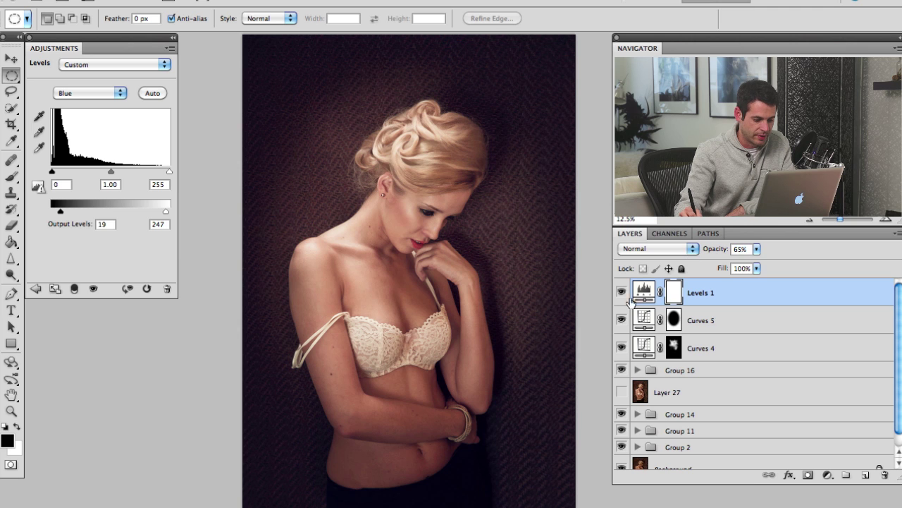
pyautogui.click(621, 293)
pyautogui.click(621, 293)
pyautogui.click(621, 292)
pyautogui.click(621, 292)
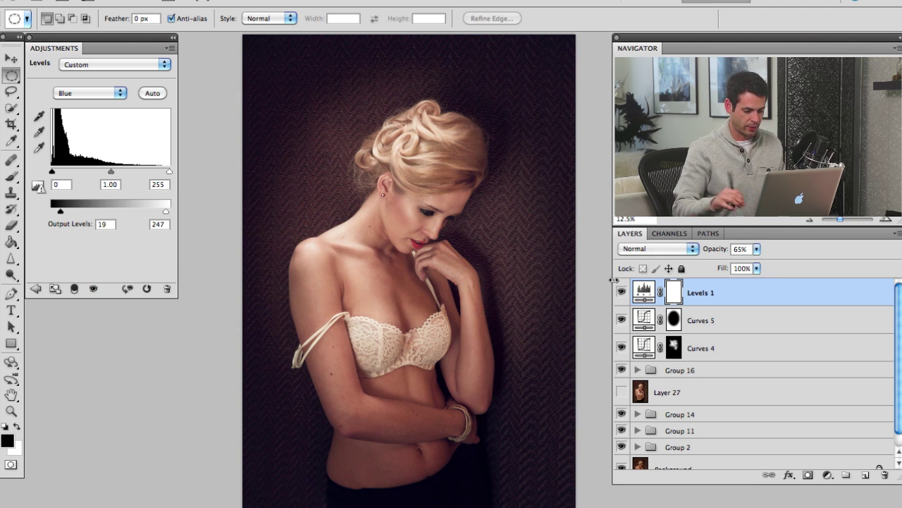